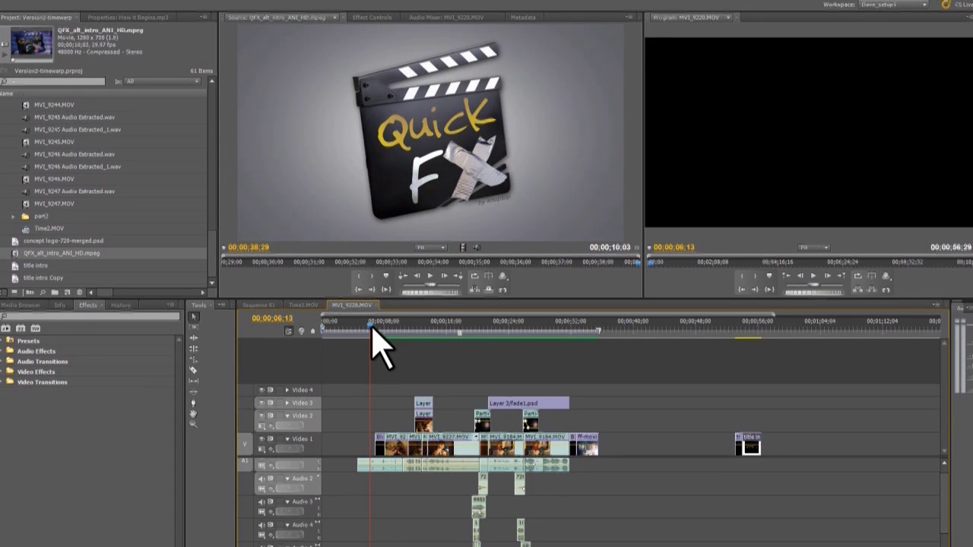
Step: Review the ending title shot and the photo close-up near 12 seconds in the MVI_9220.MOV sequence
{"action": "left_click", "coordinate": [583, 328]}
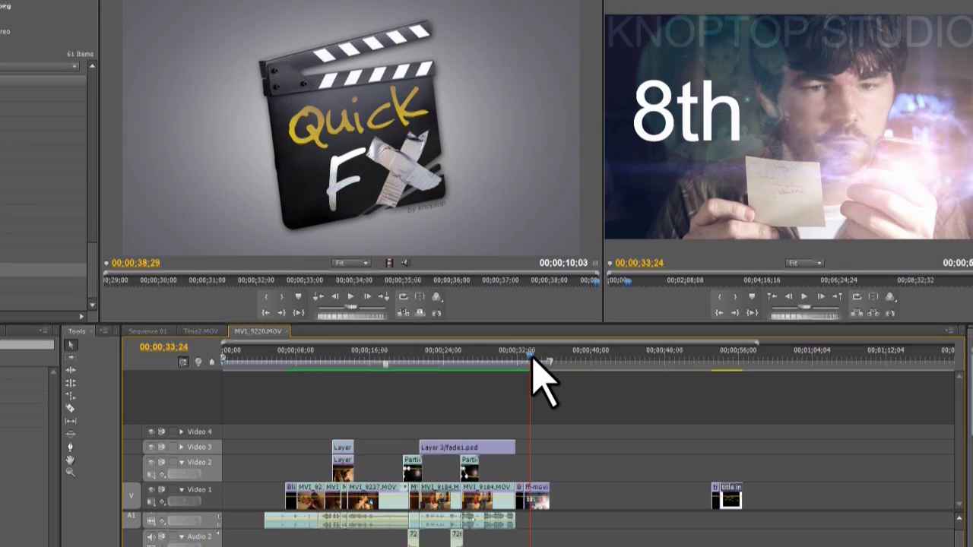
{"action": "left_click", "coordinate": [285, 357]}
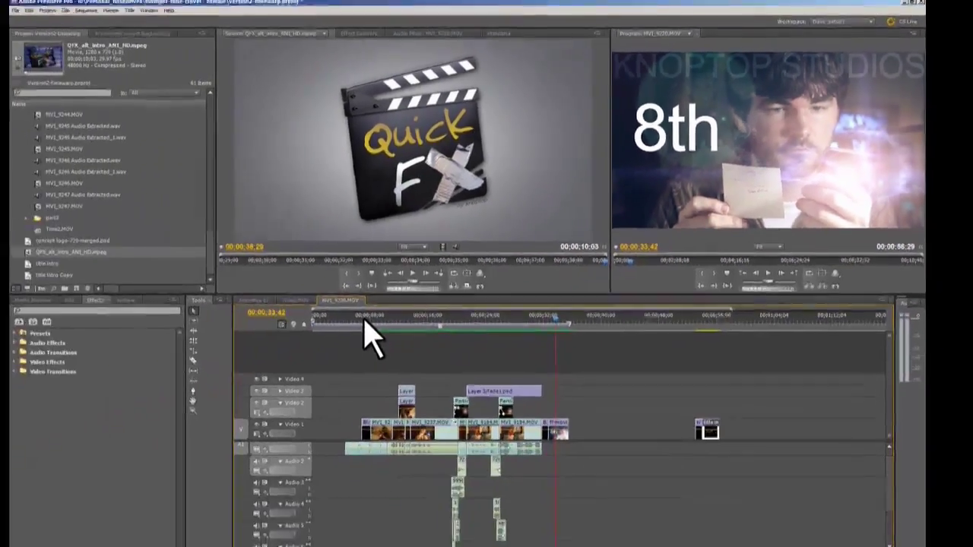
{"action": "left_click", "coordinate": [401, 319]}
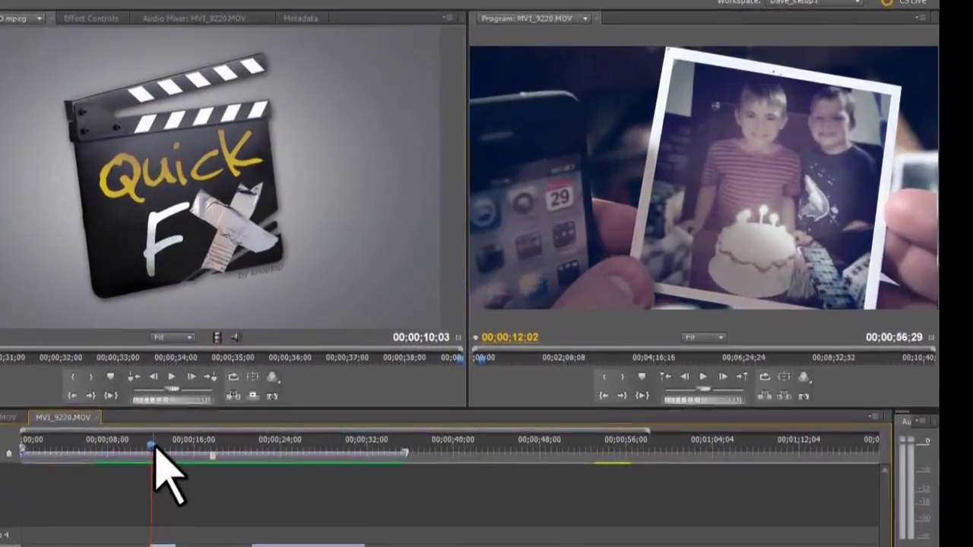
Step: Open the first footage clip on Video 1 in the Source monitor to compare its raw footage with the graded shot near 11 seconds
{"action": "left_click", "coordinate": [263, 387]}
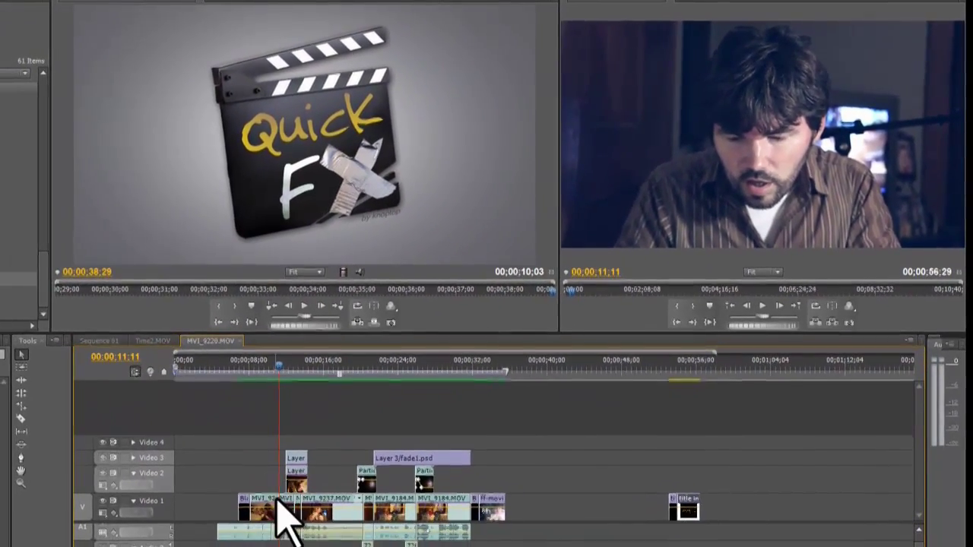
{"action": "left_click", "coordinate": [275, 502]}
{"action": "double_click", "coordinate": [274, 503]}
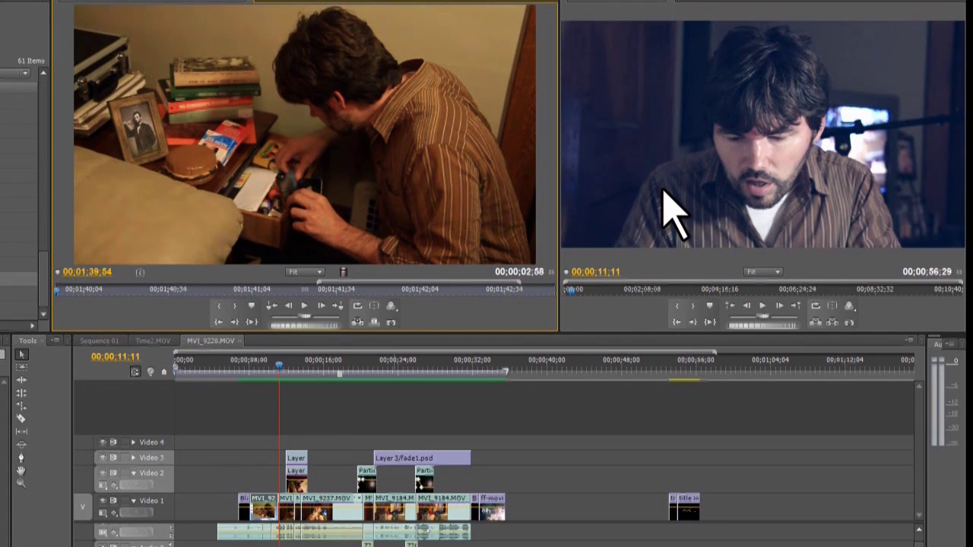
Step: Compare the birthday party scene around 24 seconds with the photo close-up around 13 seconds in the sequence
{"action": "left_click", "coordinate": [408, 364]}
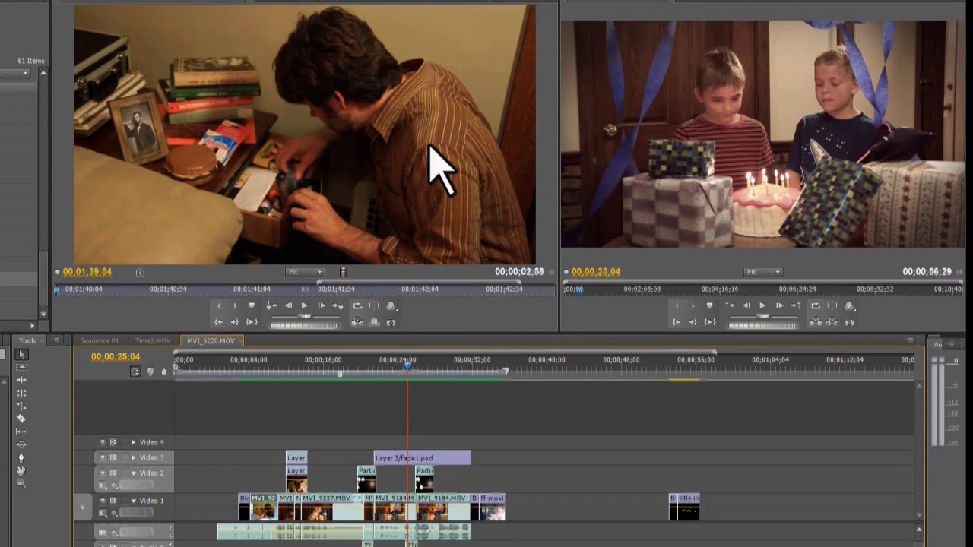
{"action": "left_click", "coordinate": [294, 367]}
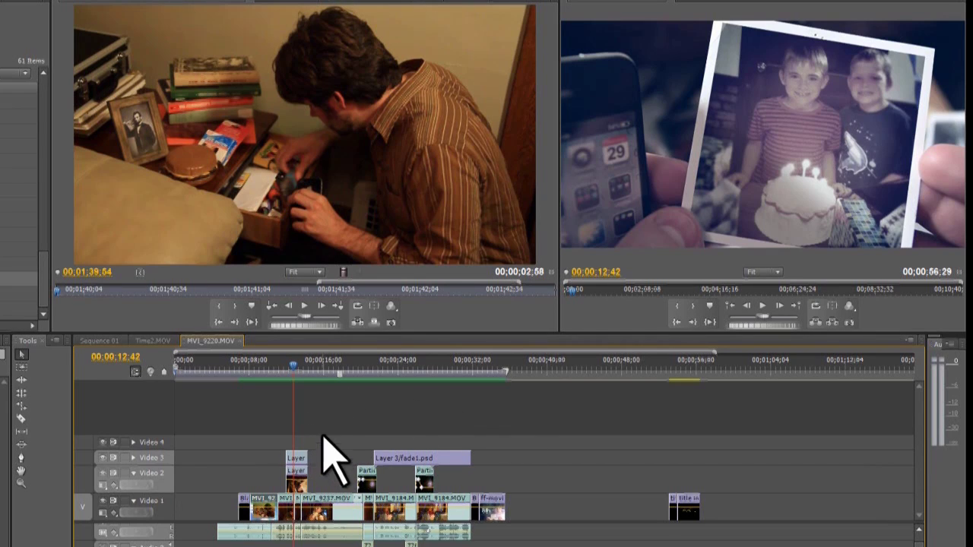
{"action": "left_click", "coordinate": [282, 369]}
{"action": "key", "text": "space"}
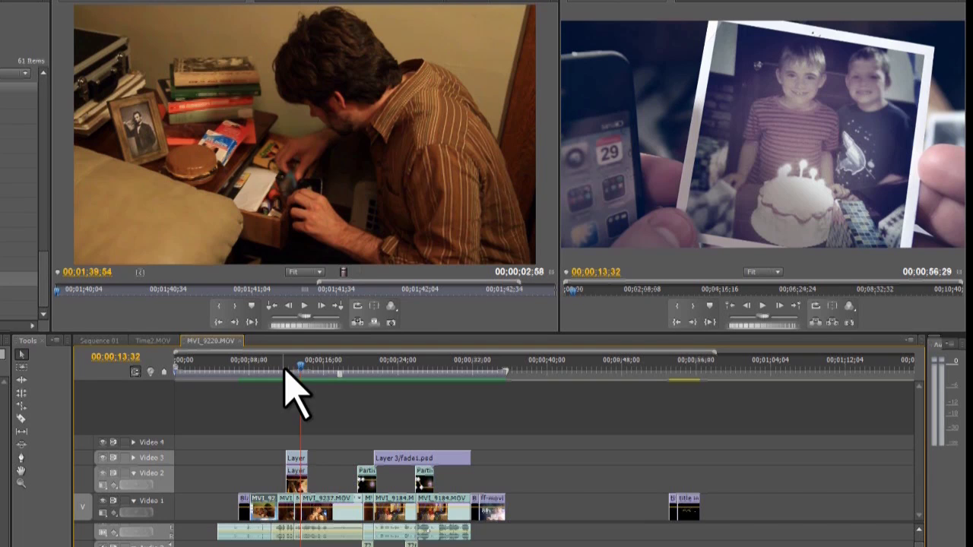
{"action": "left_click", "coordinate": [402, 366]}
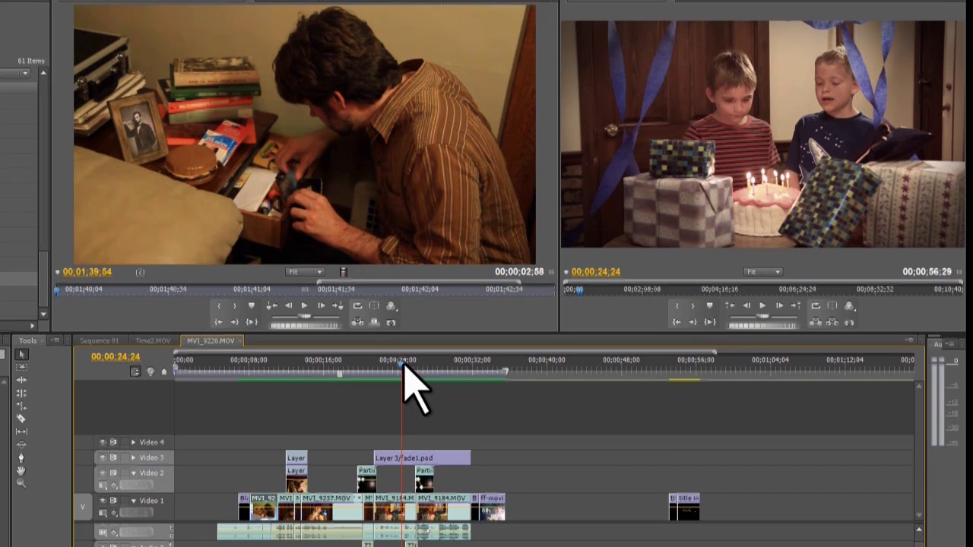
{"action": "left_click_drag", "start_coordinate": [297, 373], "coordinate": [397, 368]}
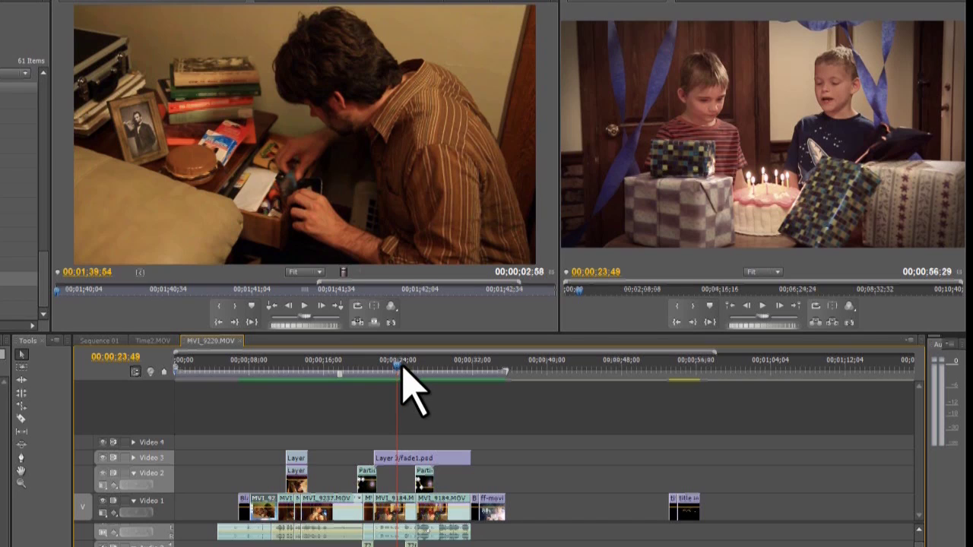
{"action": "left_click_drag", "start_coordinate": [401, 368], "coordinate": [406, 369]}
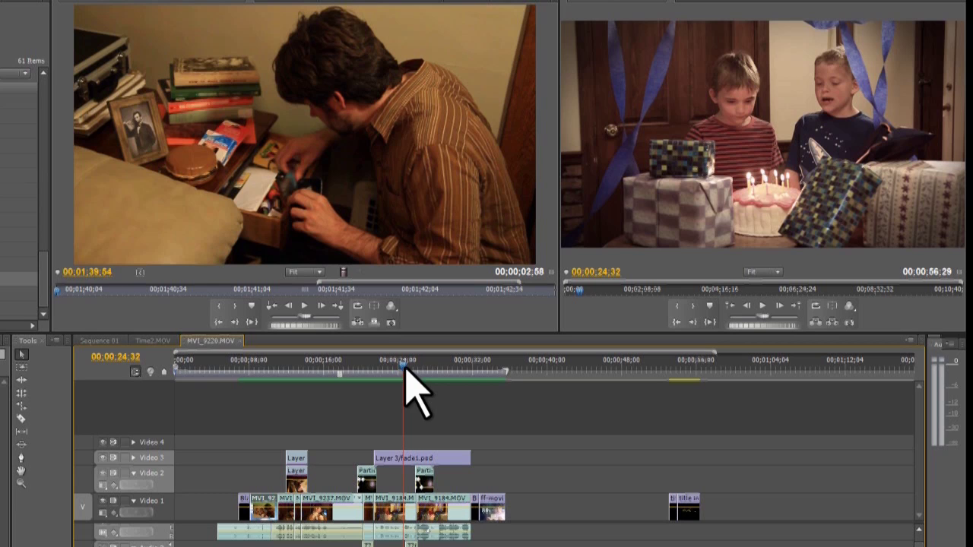
{"action": "left_click", "coordinate": [304, 372]}
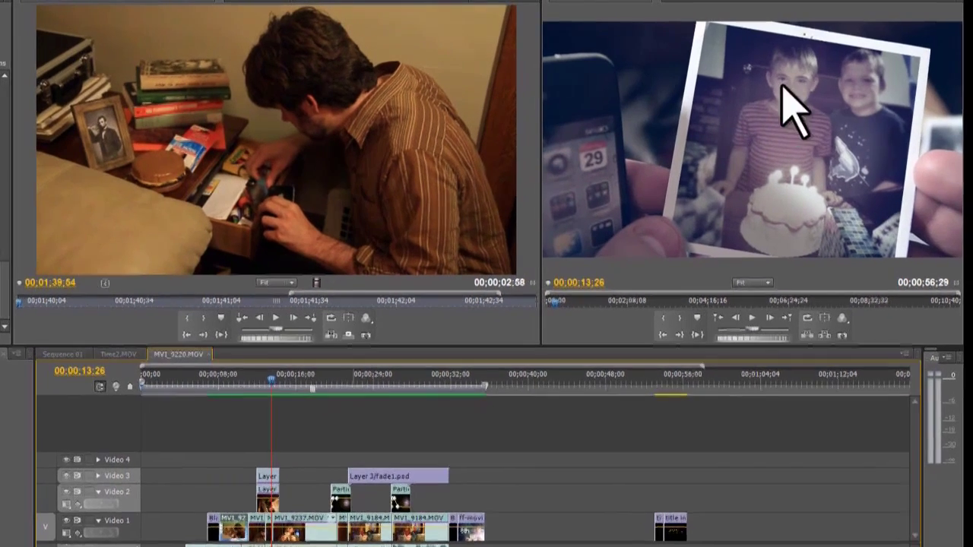
Step: Open the layered photo still on Video 2 near 12 seconds for editing in Photoshop
{"action": "key", "text": "Up"}
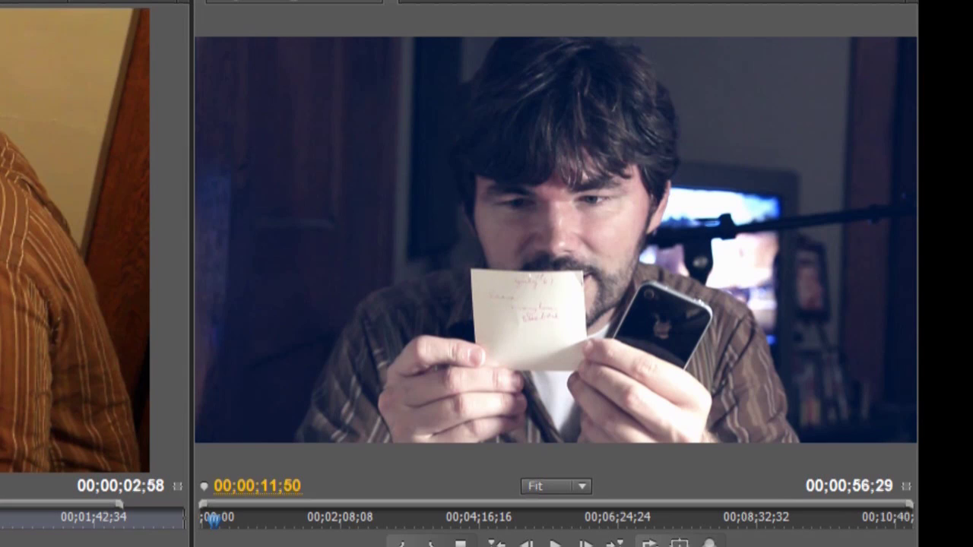
{"action": "key", "text": "="}
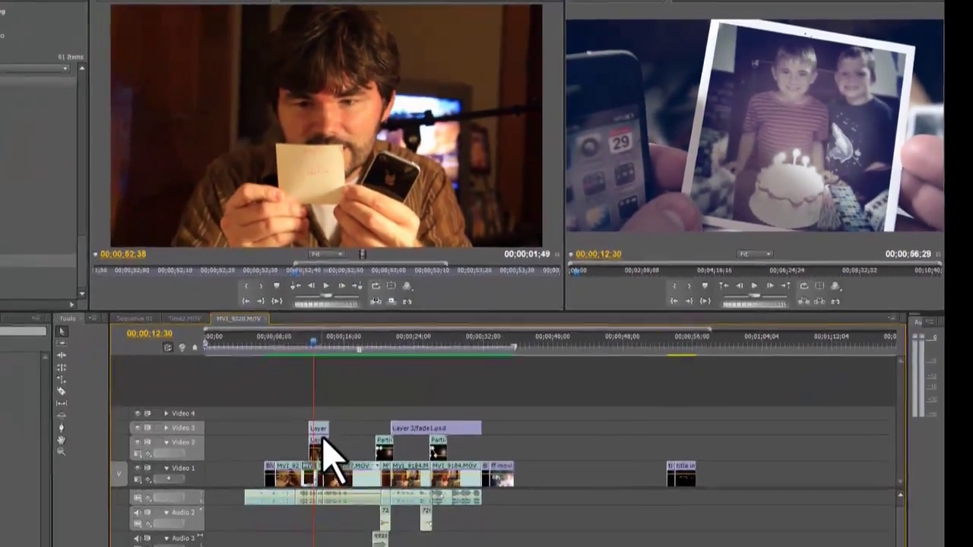
{"action": "right_click", "coordinate": [370, 410]}
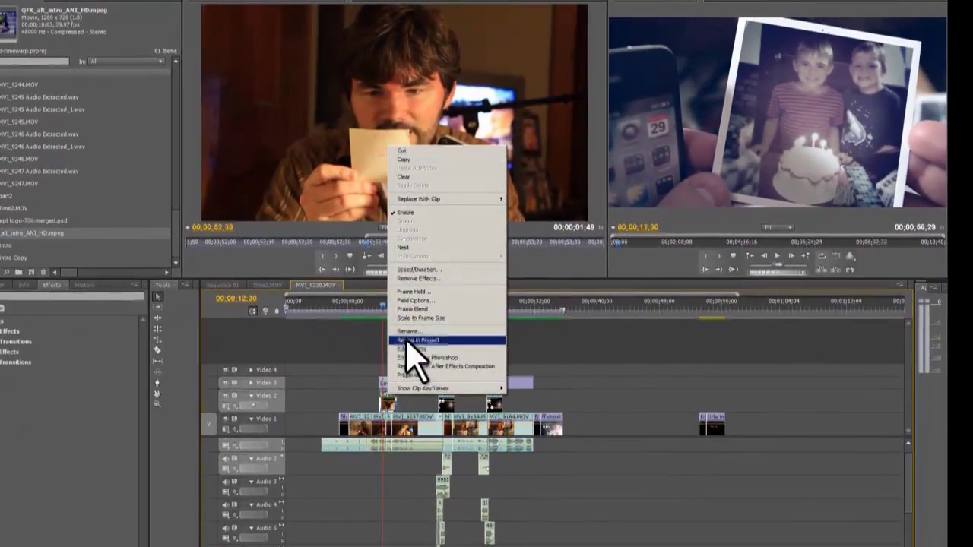
{"action": "left_click", "coordinate": [399, 367]}
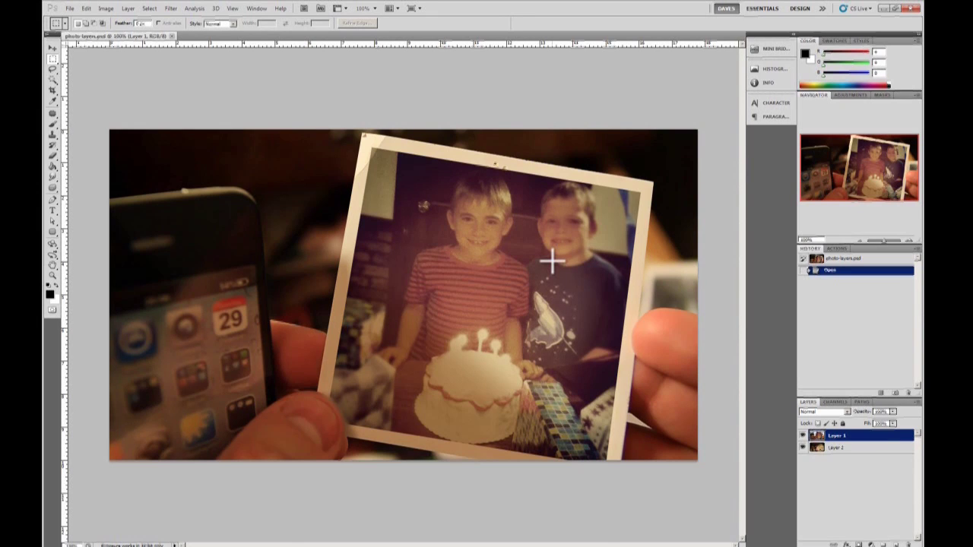
Step: Inspect the photo composite by hiding and reshowing Layer 2 and Layer 1, and close Photoshop to return to Premiere Pro
{"action": "left_click", "coordinate": [802, 447]}
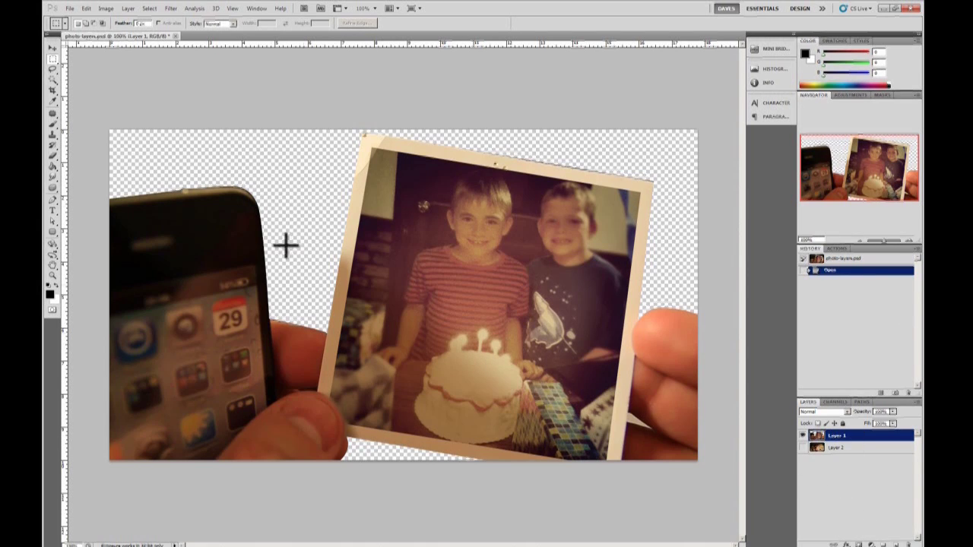
{"action": "left_click", "coordinate": [802, 447]}
{"action": "left_click", "coordinate": [802, 435]}
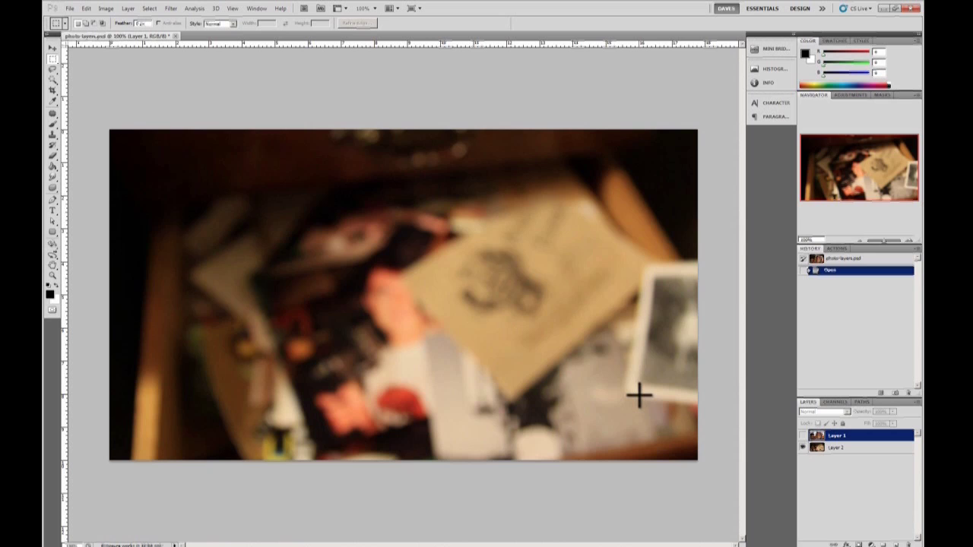
{"action": "left_click", "coordinate": [802, 435]}
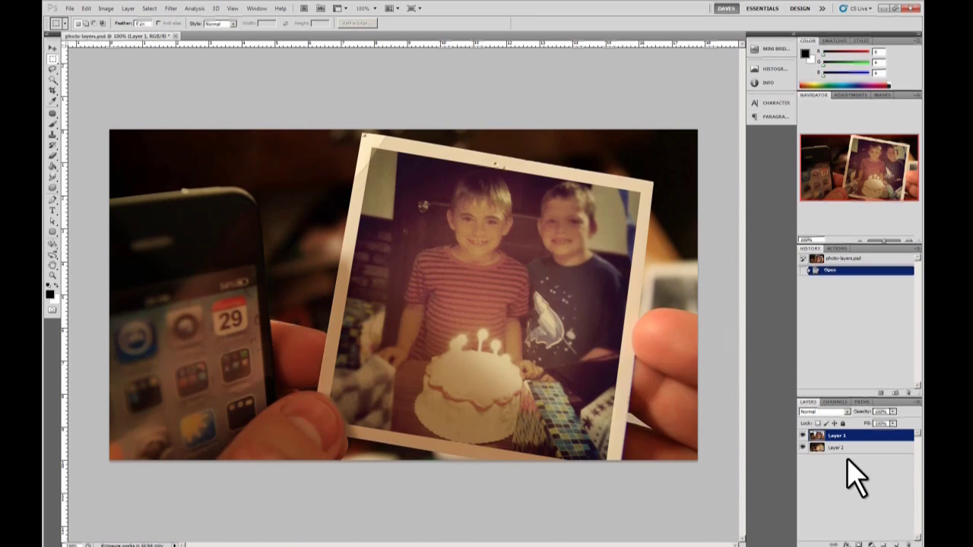
{"action": "left_click", "coordinate": [803, 437]}
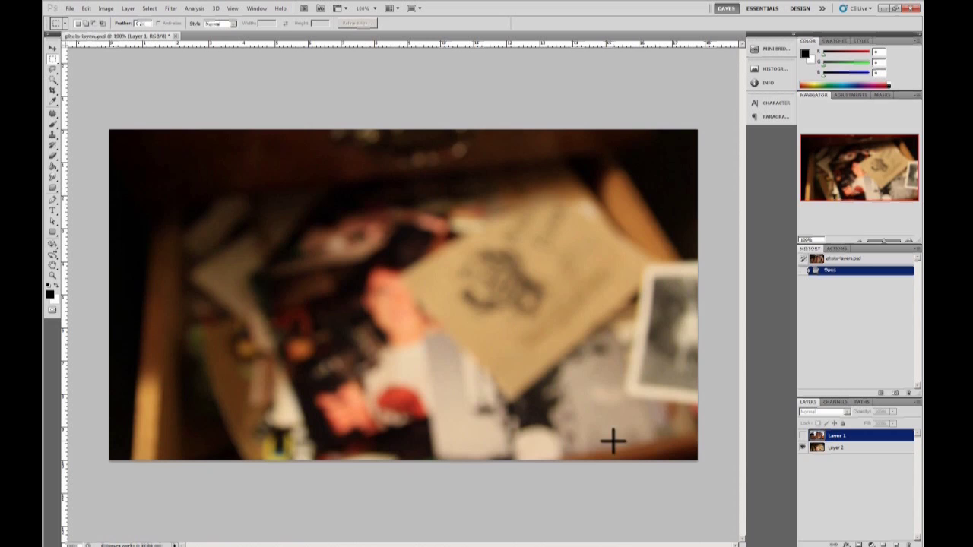
{"action": "left_click", "coordinate": [803, 436]}
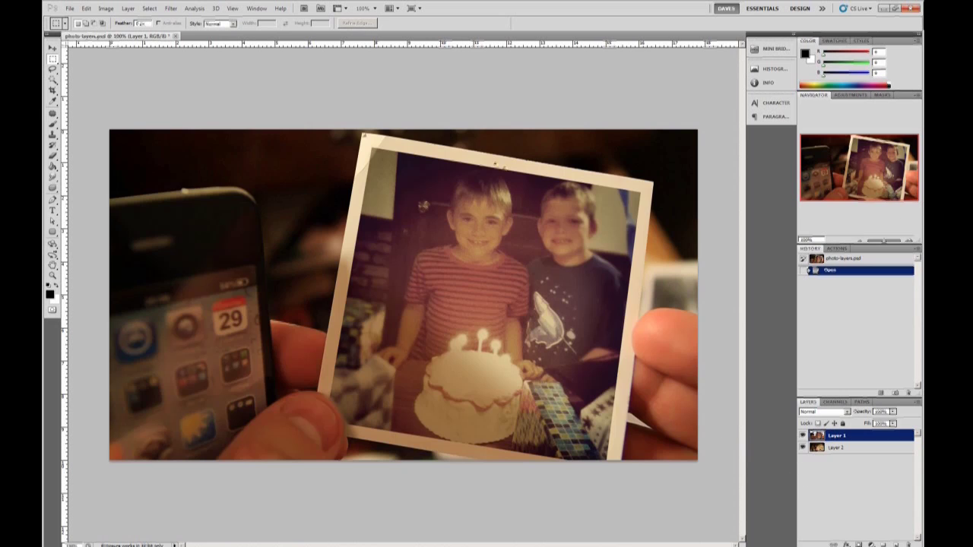
{"action": "left_click", "coordinate": [913, 8]}
{"action": "left_click", "coordinate": [491, 209]}
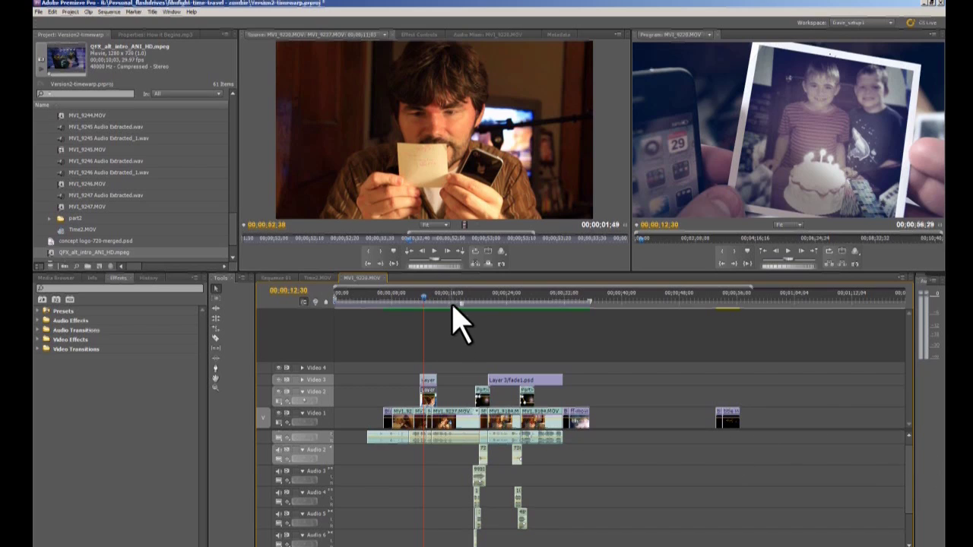
Step: Review the sequence from the photo close-up at about 12 seconds to the empty room shot at 00;00;20;54
{"action": "left_click_drag", "start_coordinate": [432, 300], "coordinate": [421, 301]}
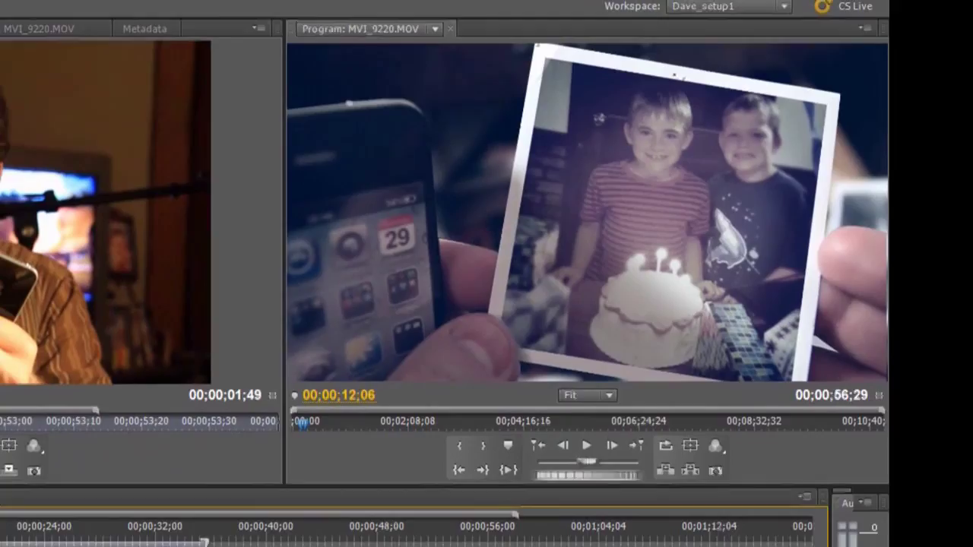
{"action": "left_click", "coordinate": [30, 486]}
{"action": "left_click_drag", "start_coordinate": [31, 482], "coordinate": [103, 486]}
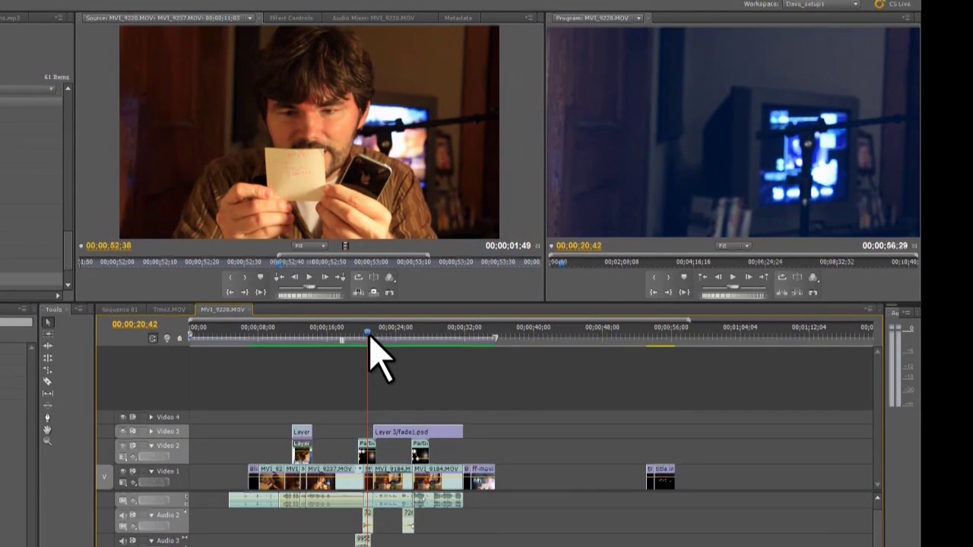
{"action": "mouse_move", "coordinate": [369, 334]}
{"action": "left_mouse_down"}
{"action": "mouse_move", "coordinate": [356, 336]}
{"action": "mouse_move", "coordinate": [370, 336]}
{"action": "left_mouse_up"}
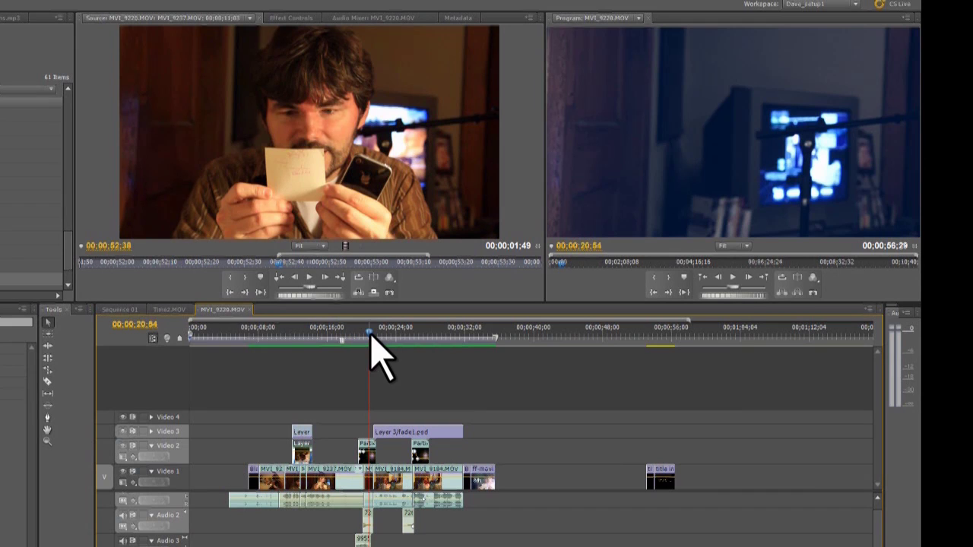
Step: Examine the teleportation particle clip and the layered sound effects on the audio tracks around 20 seconds
{"action": "key", "text": "="}
{"action": "key", "text": "="}
{"action": "key", "text": "="}
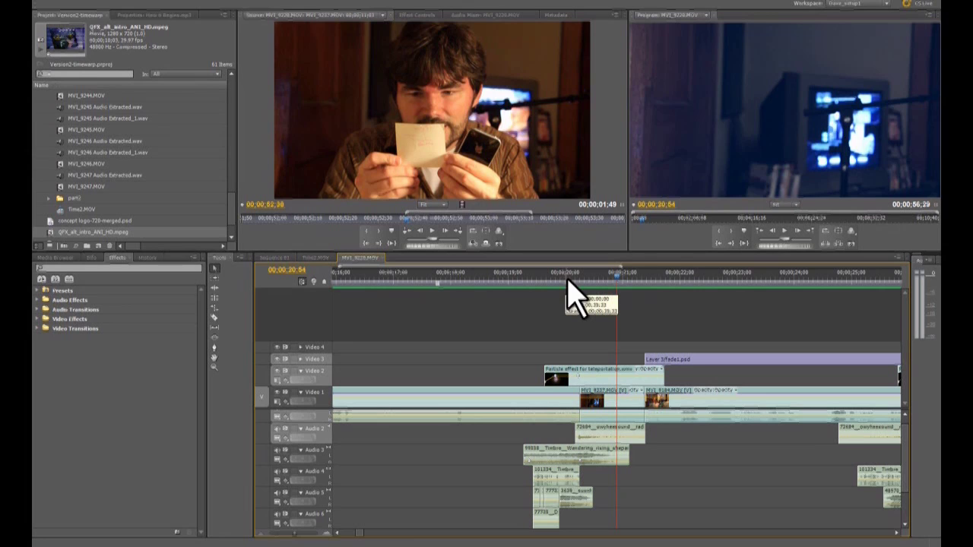
{"action": "key", "text": "minus"}
{"action": "key", "text": "minus"}
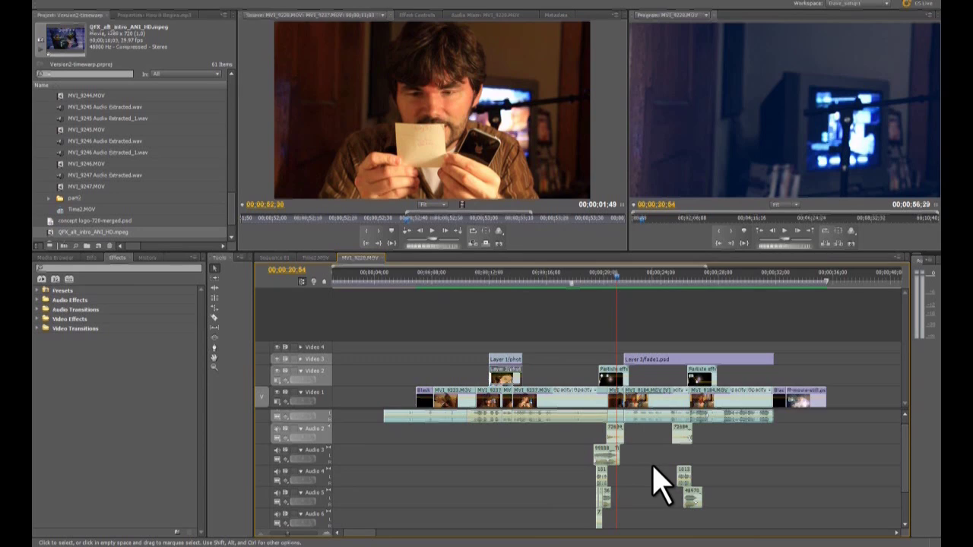
{"action": "key", "text": "equal"}
{"action": "key", "text": "equal"}
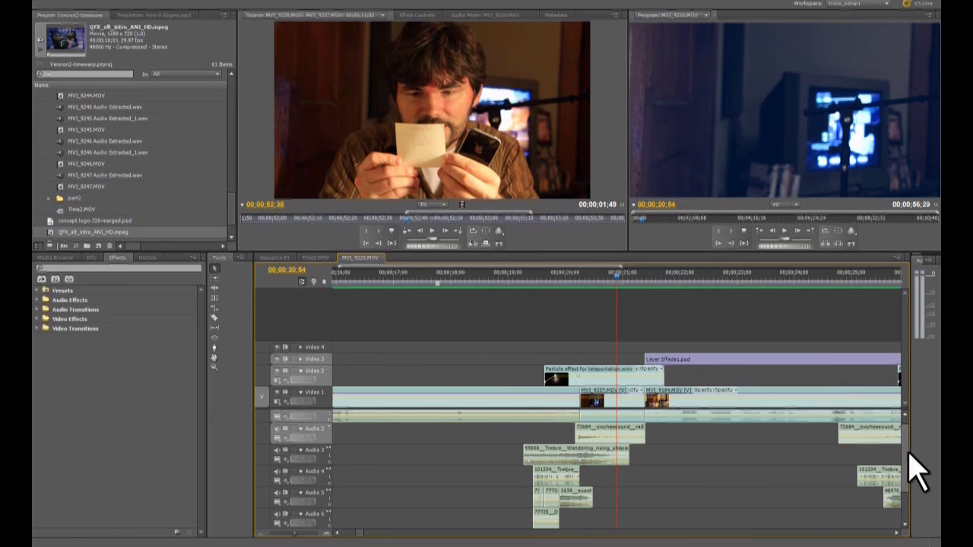
{"action": "scroll", "coordinate": [912, 474], "scroll_direction": "down", "scroll_amount": 2}
{"action": "scroll", "coordinate": [907, 495], "scroll_direction": "up", "scroll_amount": 1}
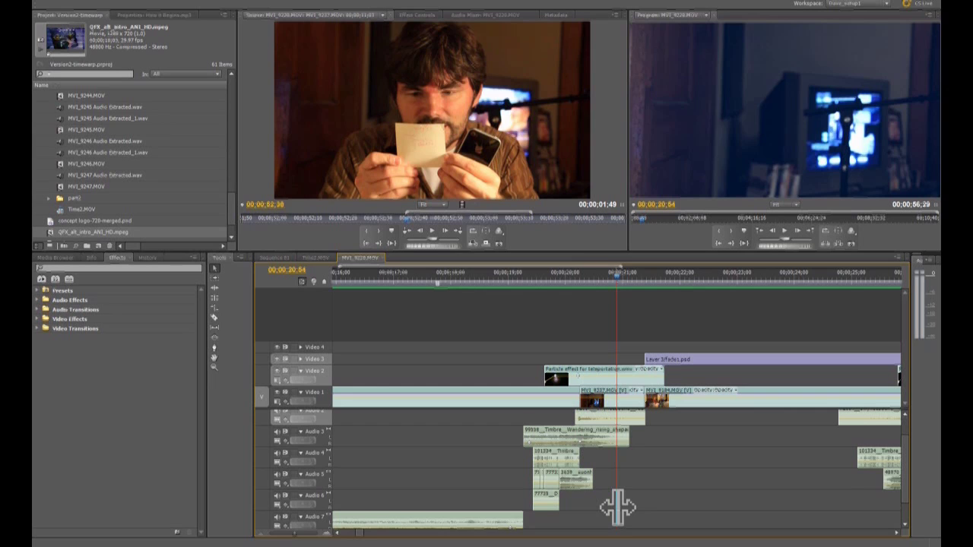
Step: Play the teleportation moment from about 19 seconds with its sound effects
{"action": "left_click_drag", "start_coordinate": [522, 278], "coordinate": [503, 282]}
{"action": "key", "text": "space"}
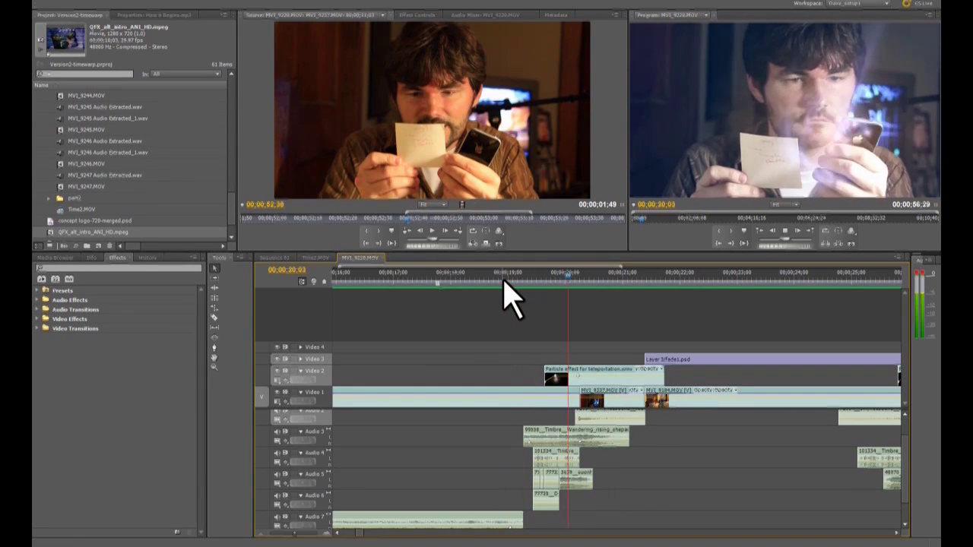
{"action": "key", "text": "space"}
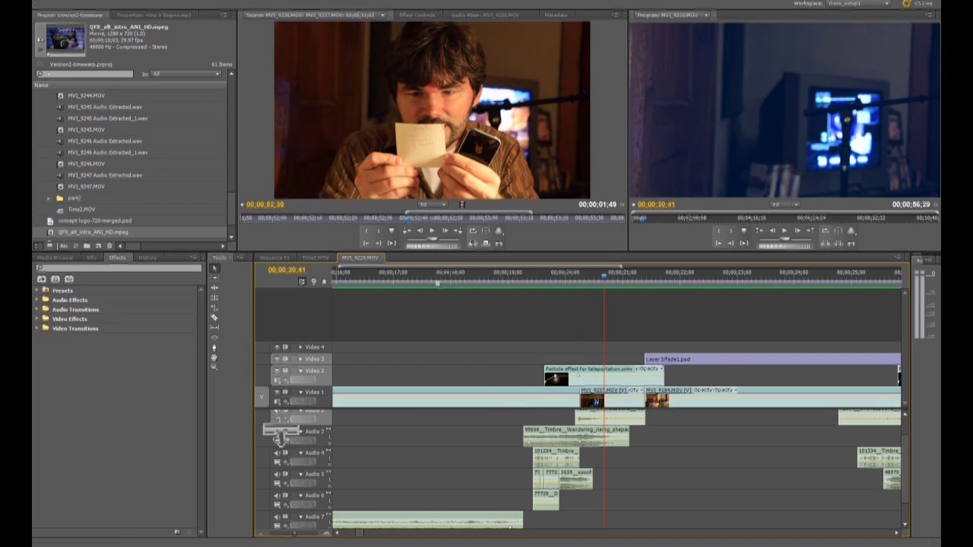
Step: Mute sound-effect tracks starting at Audio 3 and play the teleportation moment again from about 19 seconds
{"action": "left_click_drag", "start_coordinate": [277, 431], "coordinate": [277, 477]}
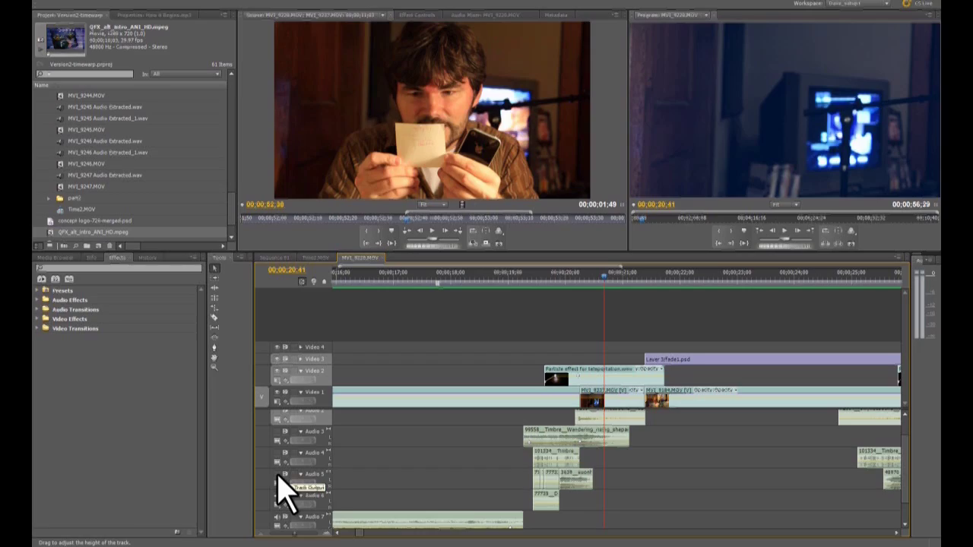
{"action": "scroll", "coordinate": [904, 440], "scroll_direction": "up", "scroll_amount": 1}
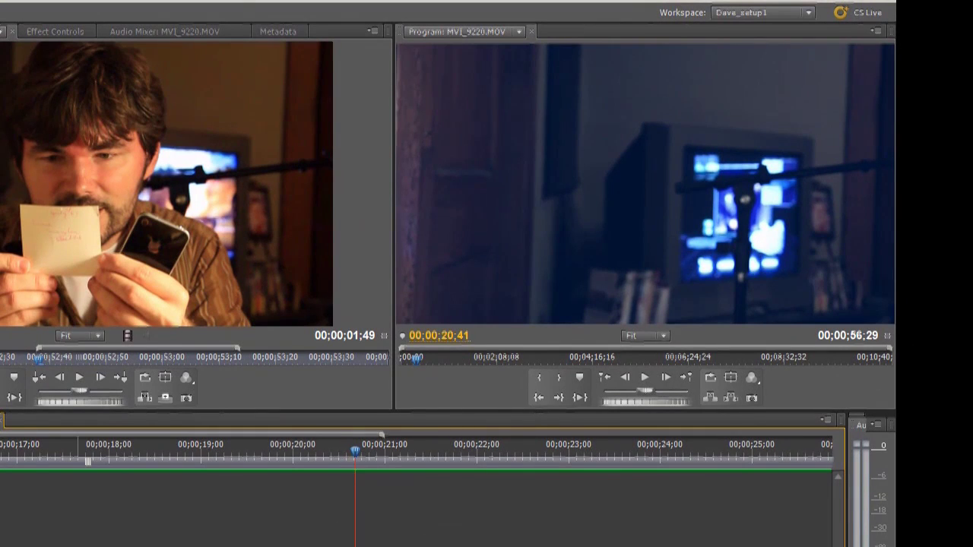
{"action": "left_click", "coordinate": [207, 448]}
{"action": "key", "text": "space"}
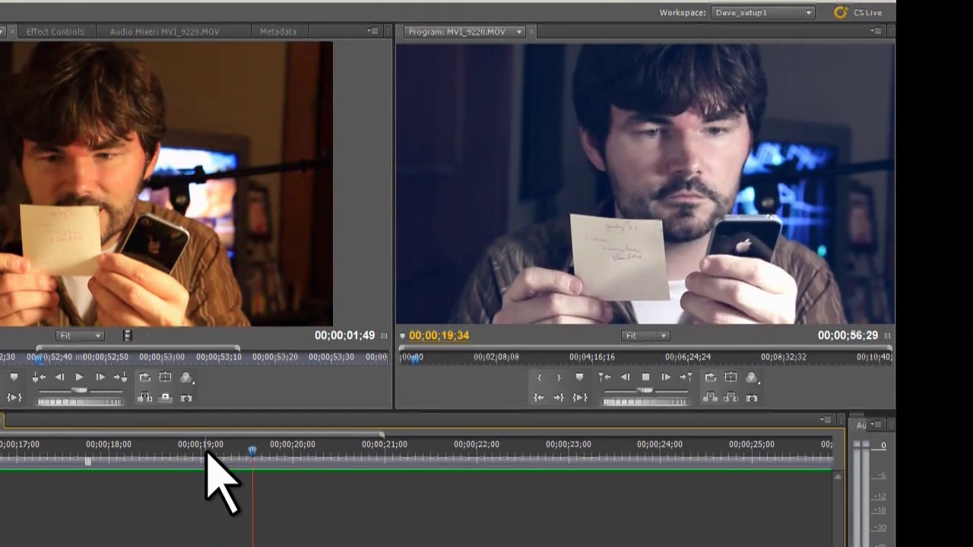
{"action": "key", "text": "space"}
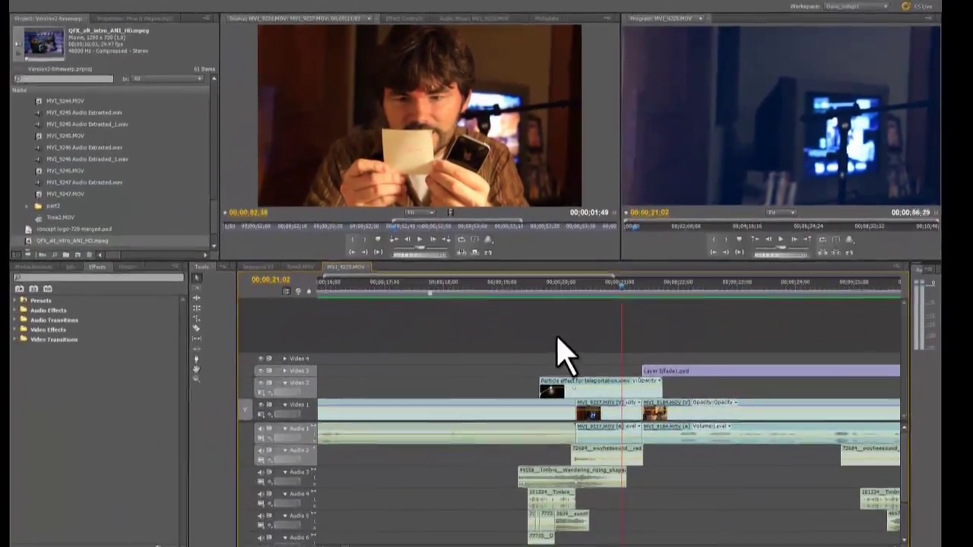
Step: Scrub through the teleportation moment between 00;00;19;04 and 00;00;20;08 and replay it from shortly before 00;00;19;00
{"action": "key", "text": "space"}
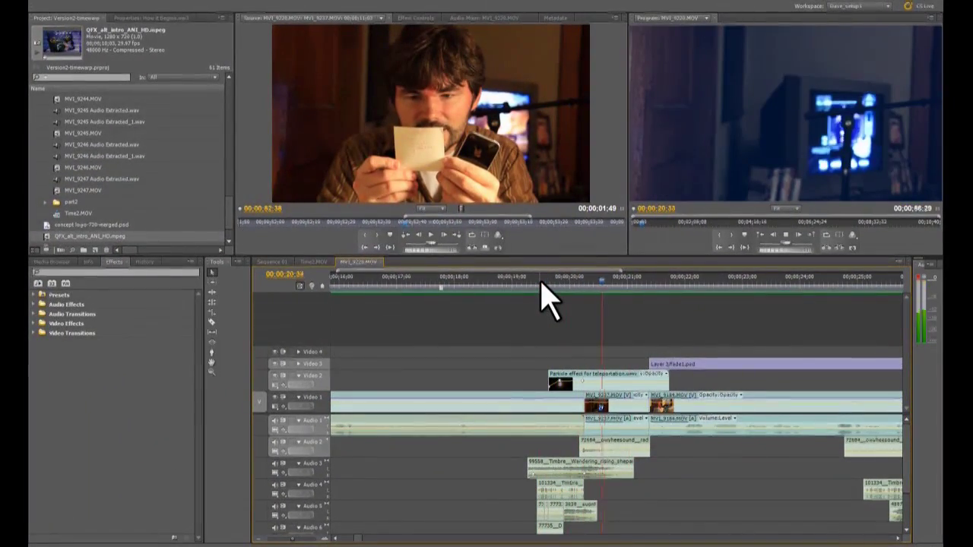
{"action": "left_click", "coordinate": [551, 281]}
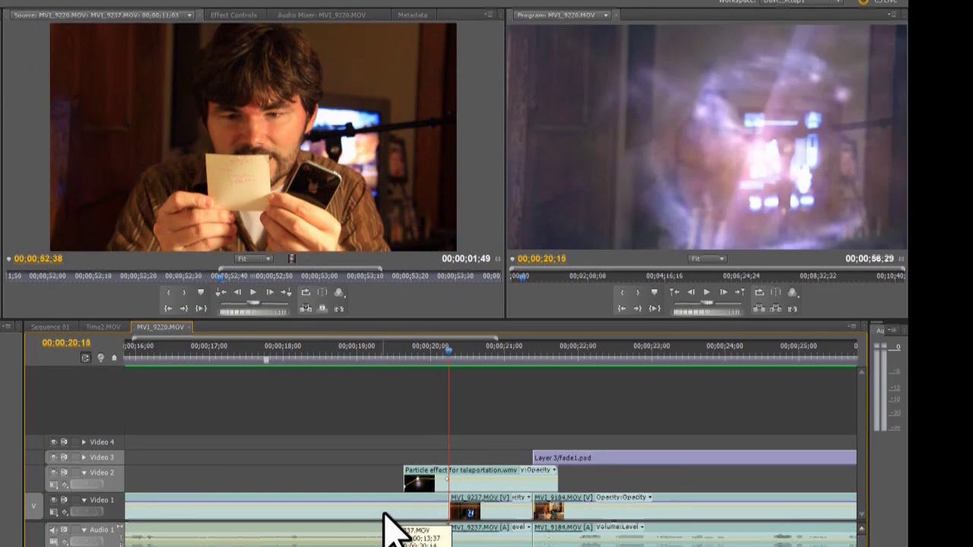
{"action": "left_click", "coordinate": [362, 352]}
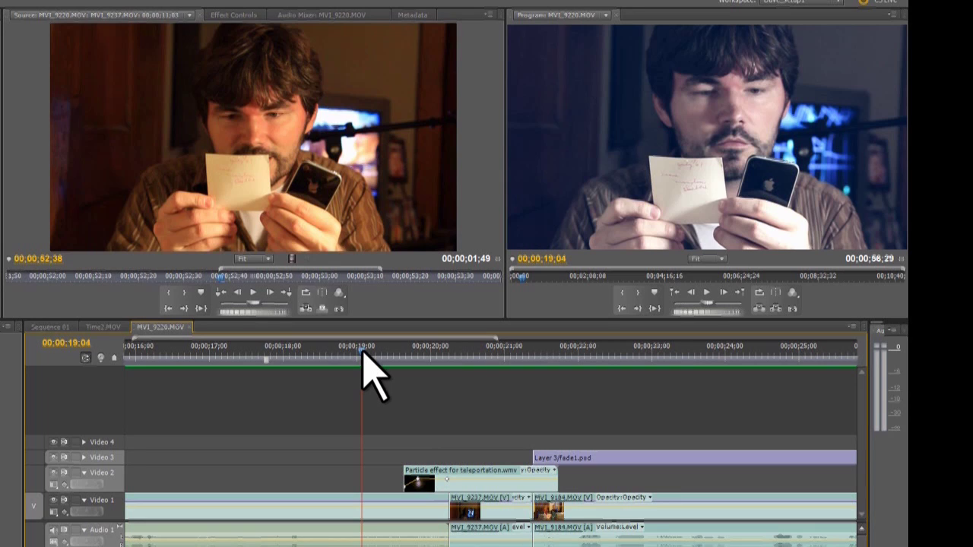
{"action": "left_click", "coordinate": [441, 351]}
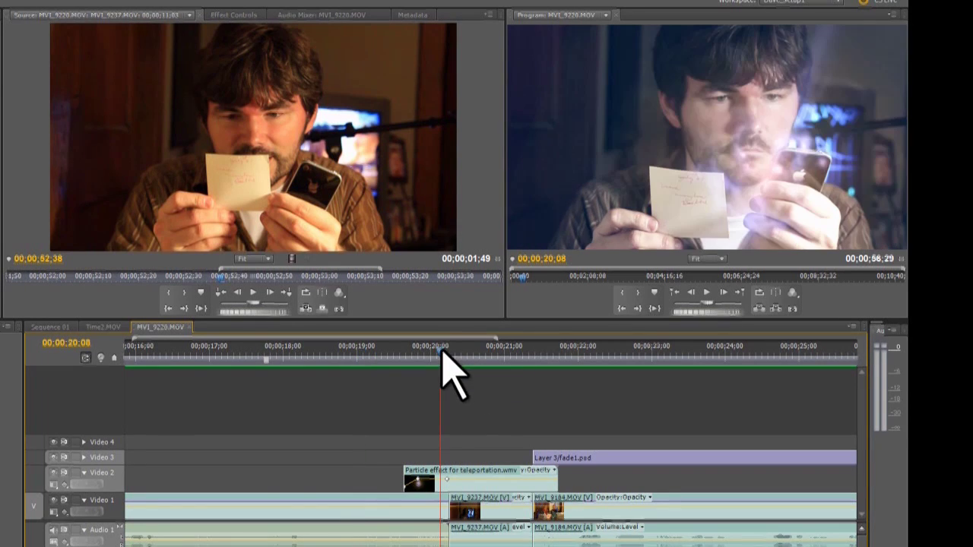
{"action": "left_click", "coordinate": [327, 353]}
{"action": "key", "text": "space"}
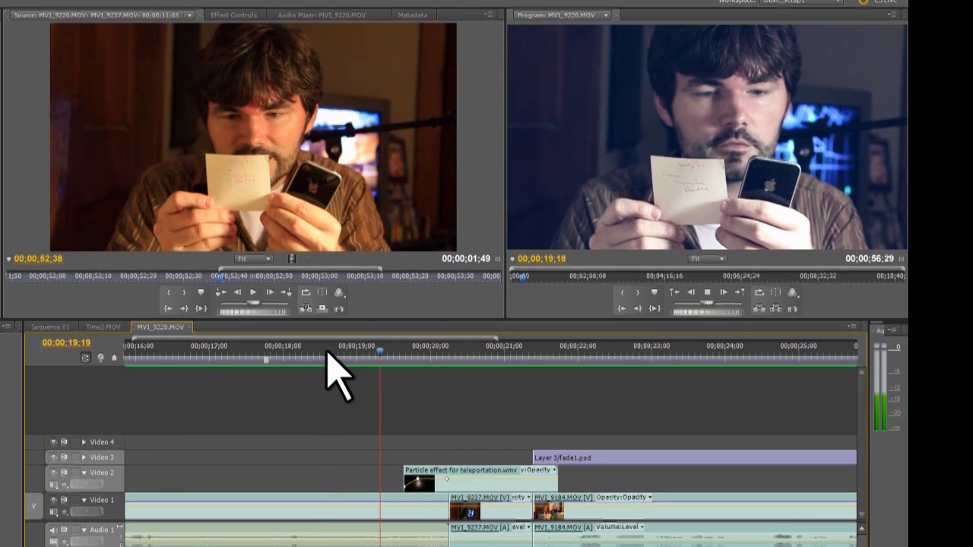
{"action": "key", "text": "space"}
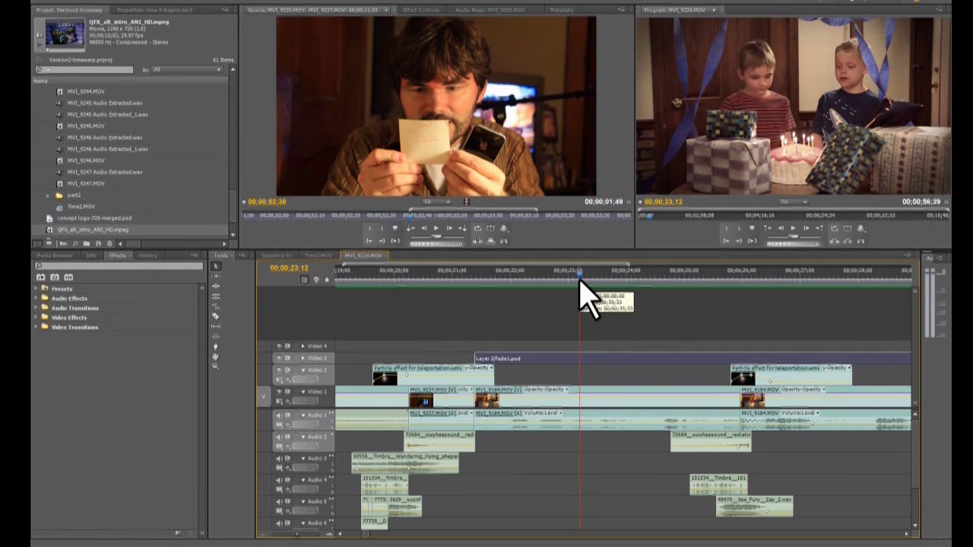
Step: Open the Layer 3/fade1.psd overlay clip on Video 3 for editing in Adobe Photoshop
{"action": "double_click", "coordinate": [561, 363]}
{"action": "right_click", "coordinate": [560, 362]}
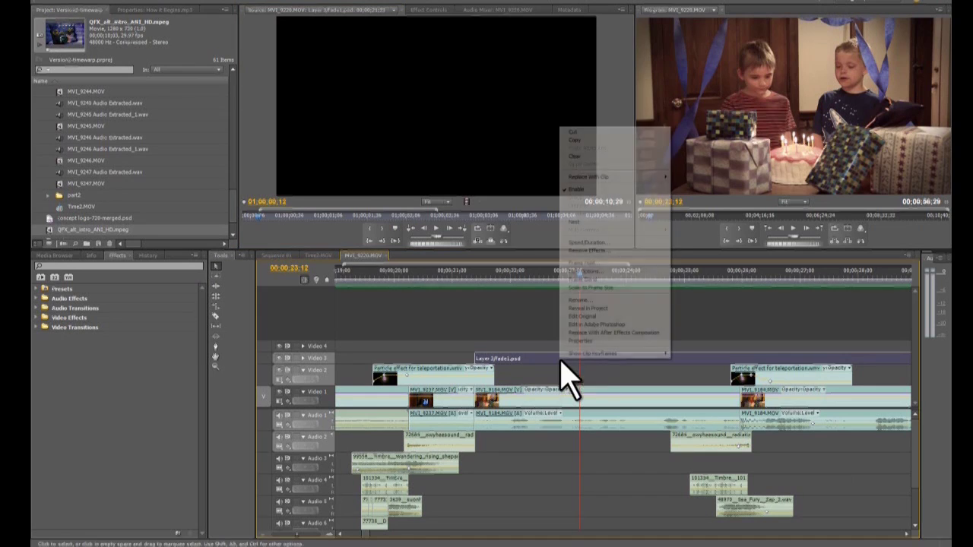
{"action": "left_click", "coordinate": [571, 324]}
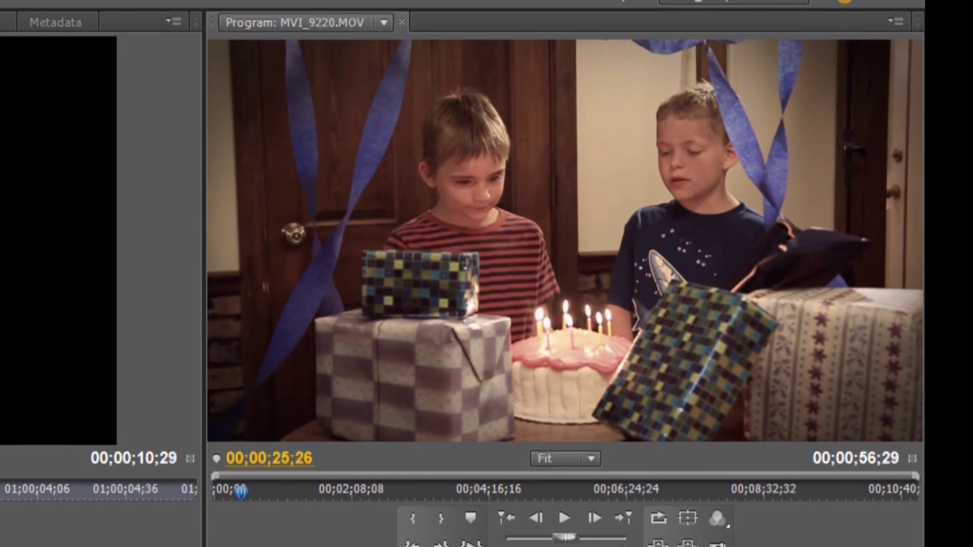
Step: Play the birthday scene from about 00;00;24;44 to review the second teleportation and its layered sound effects
{"action": "key", "text": "space"}
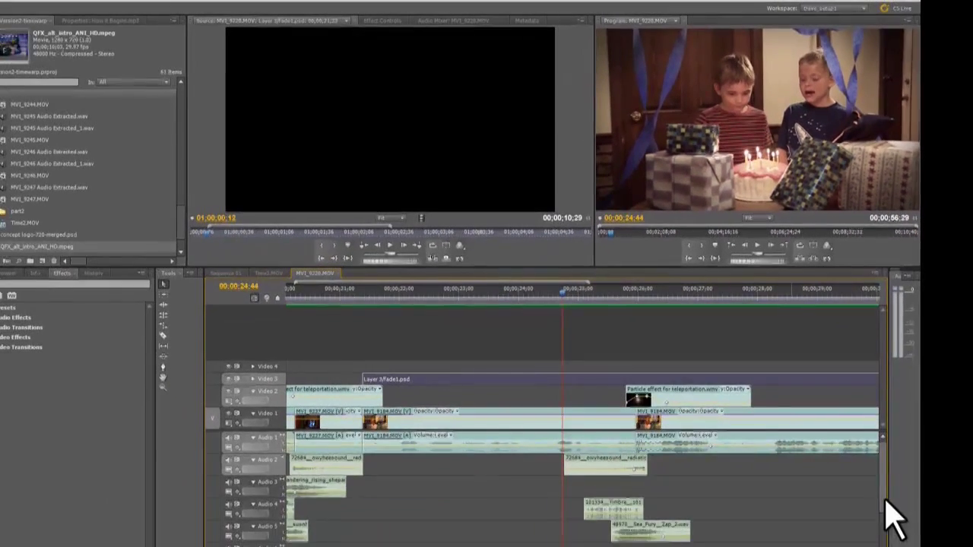
{"action": "left_click_drag", "start_coordinate": [888, 529], "coordinate": [889, 478]}
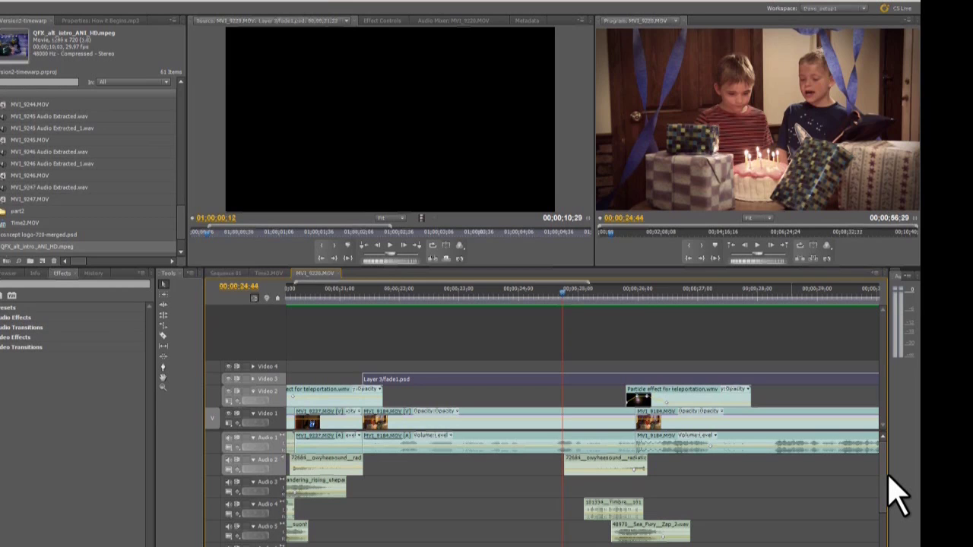
{"action": "left_click", "coordinate": [559, 296]}
{"action": "key", "text": "space"}
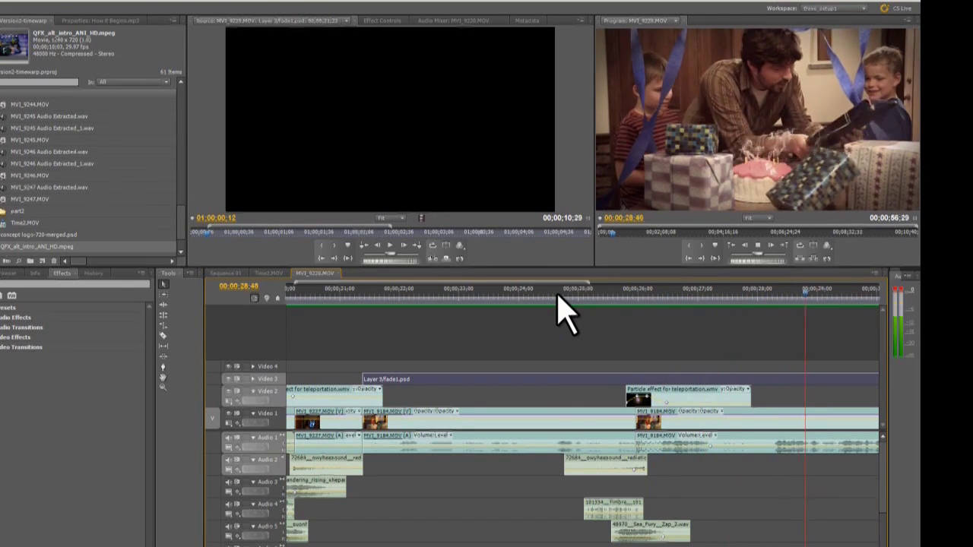
{"action": "key", "text": "minus"}
{"action": "key", "text": "minus"}
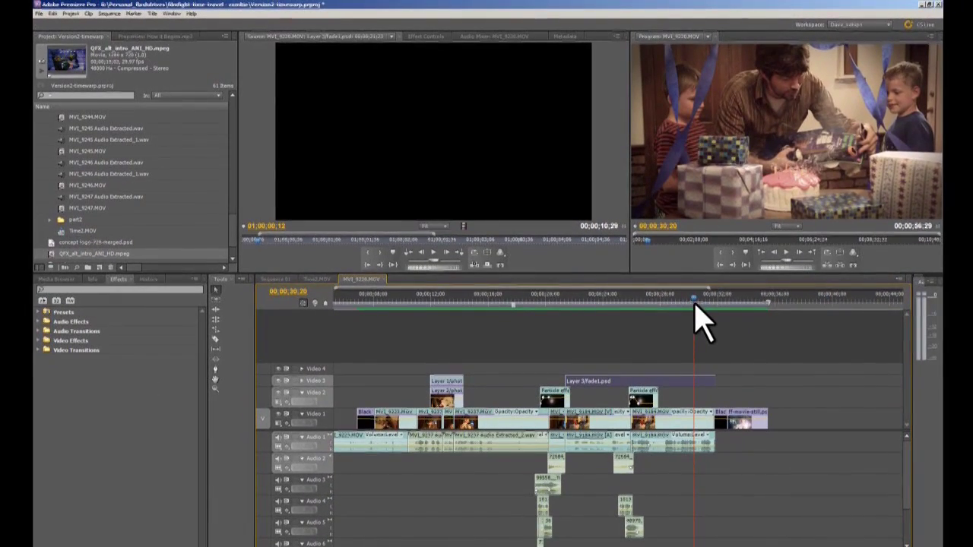
Step: Switch to the Time2.MOV sequence and play it from near the start
{"action": "left_click", "coordinate": [317, 280]}
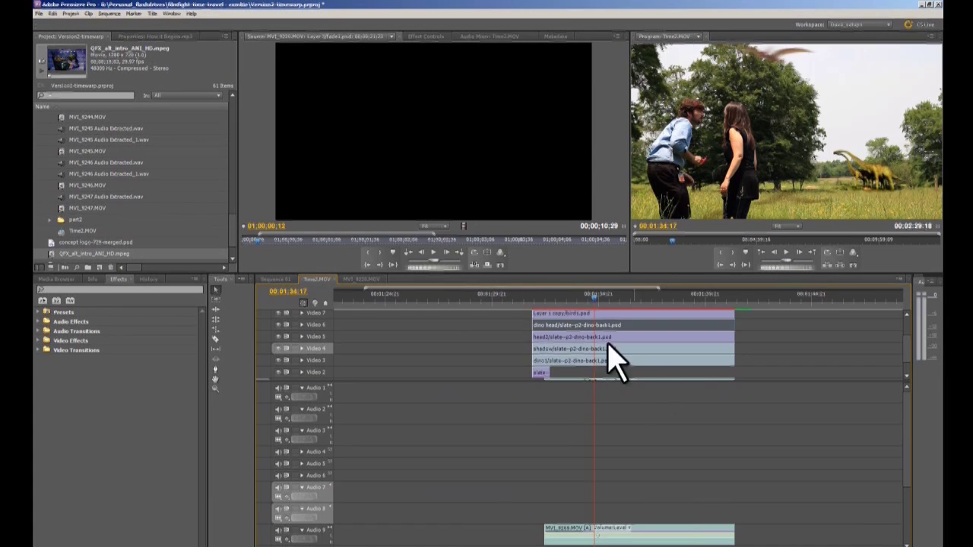
{"action": "left_click", "coordinate": [525, 297]}
{"action": "key", "text": "minus"}
{"action": "key", "text": "minus"}
{"action": "key", "text": "Home"}
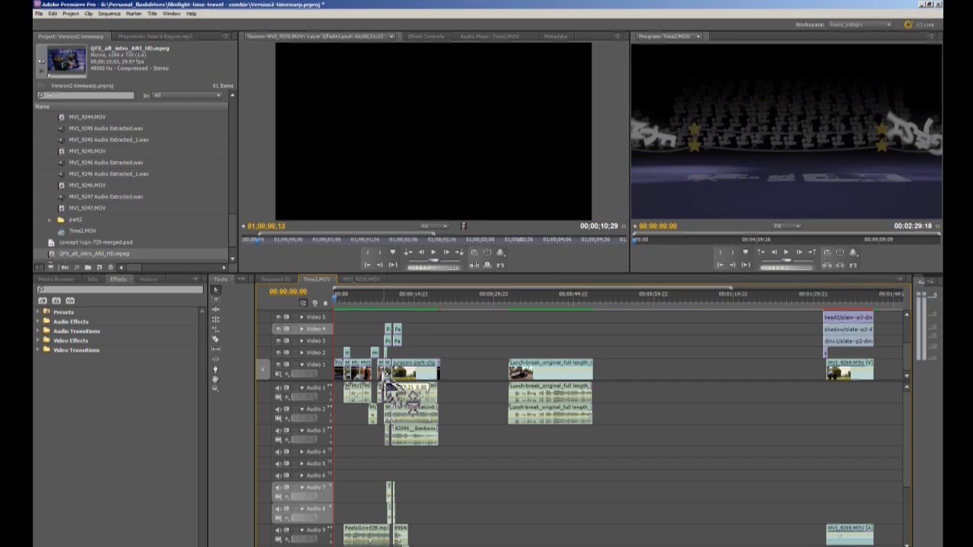
{"action": "left_click", "coordinate": [336, 298]}
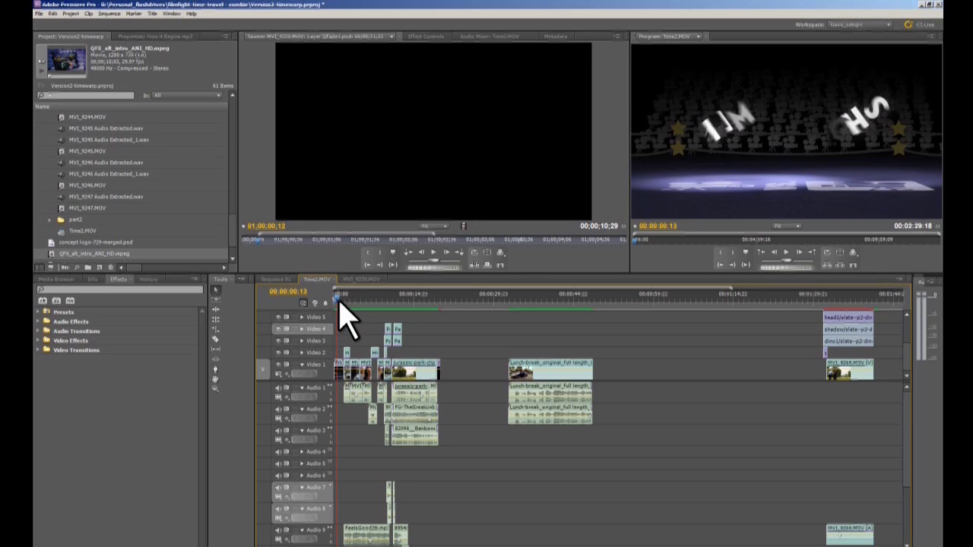
{"action": "left_click", "coordinate": [336, 298]}
{"action": "key", "text": "space"}
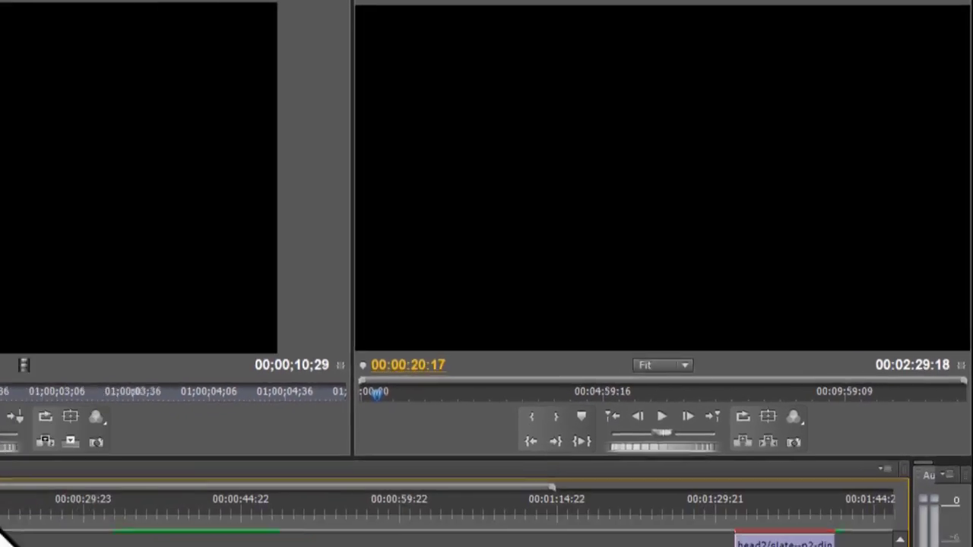
Step: Go to the teleportation at 00:00:09:14 and show the effect settings of the Video 3 particle clip
{"action": "left_click", "coordinate": [218, 402]}
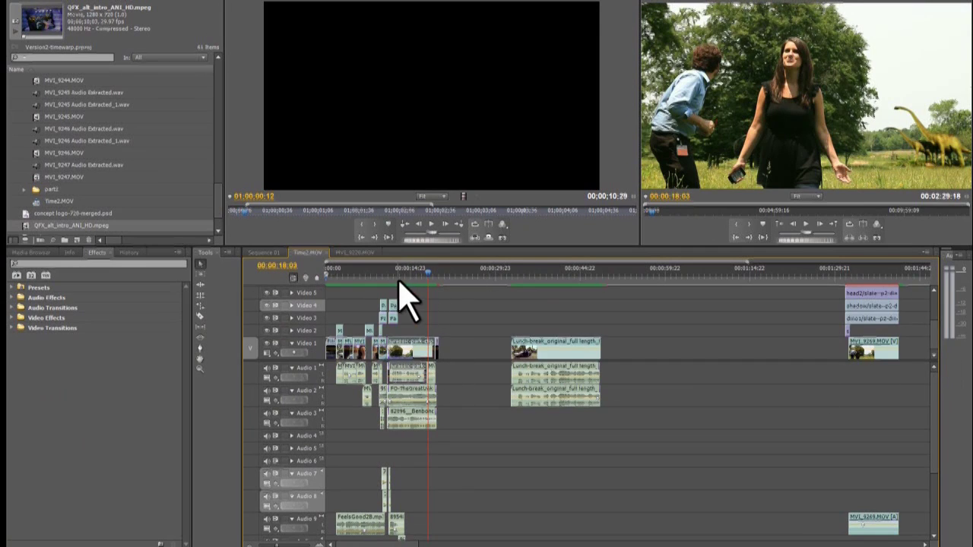
{"action": "left_click_drag", "start_coordinate": [349, 279], "coordinate": [371, 280]}
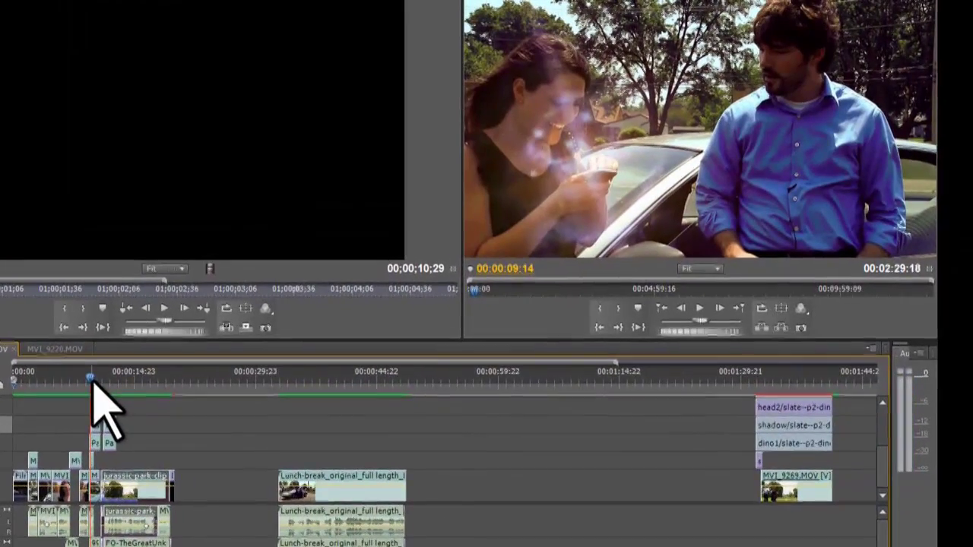
{"action": "key", "text": "="}
{"action": "key", "text": "="}
{"action": "key", "text": "="}
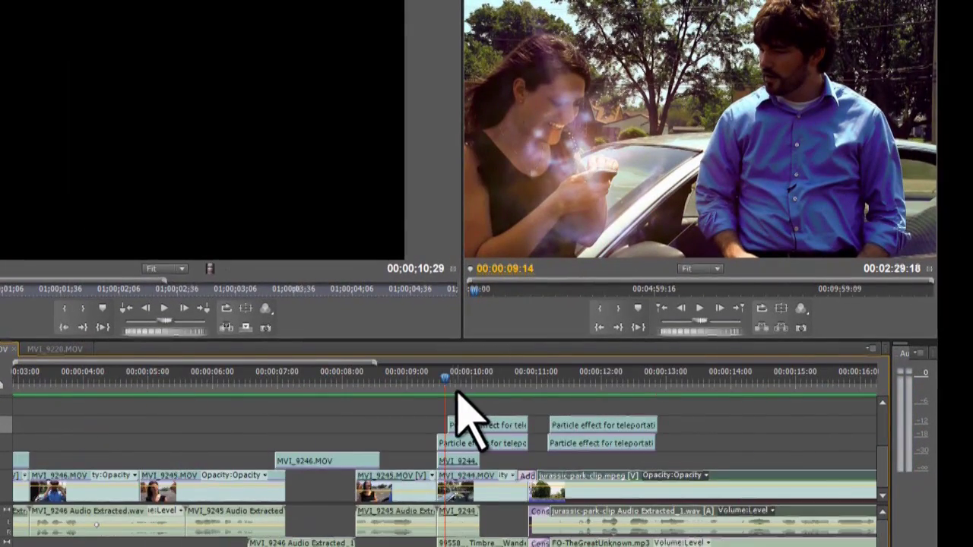
{"action": "double_click", "coordinate": [448, 442]}
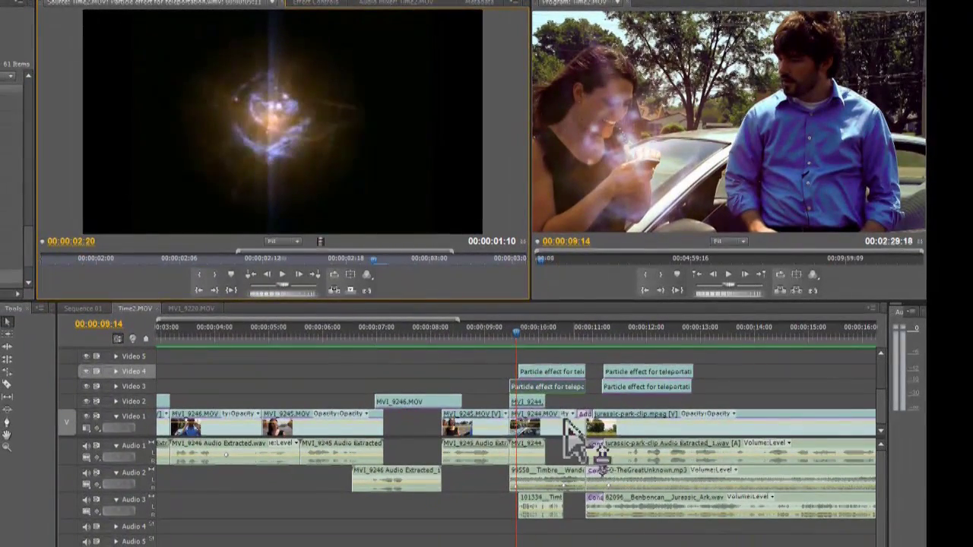
{"action": "left_click", "coordinate": [314, 4]}
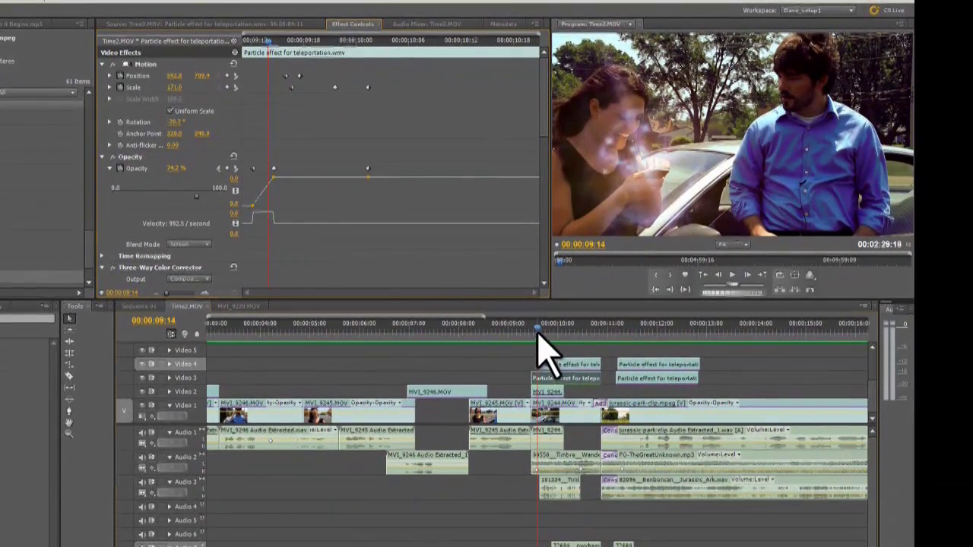
Step: Scrub the particle effect's opacity fade-in from 00:00:09:11 to 00:00:09:21 and play the couple's disappearance from just before it
{"action": "left_click_drag", "start_coordinate": [537, 334], "coordinate": [535, 333]}
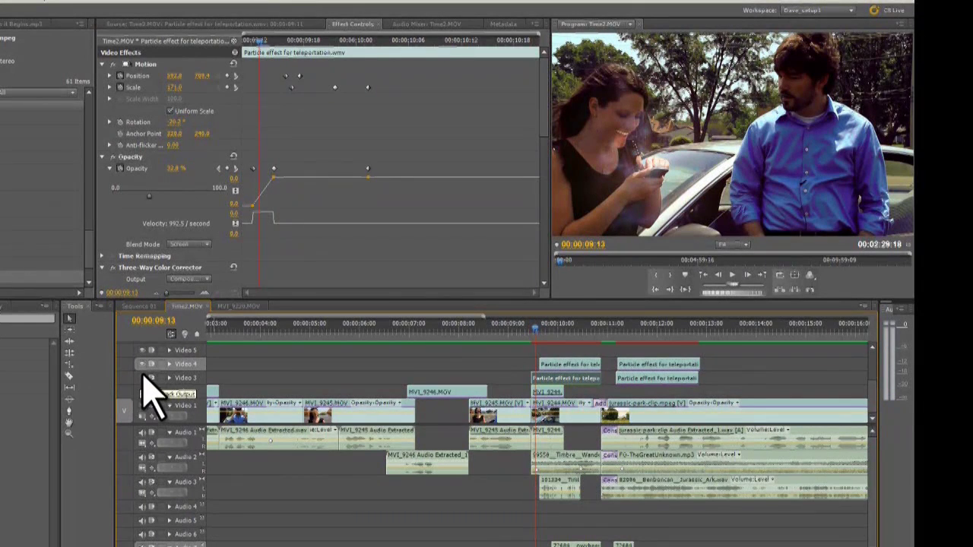
{"action": "left_click", "coordinate": [531, 330]}
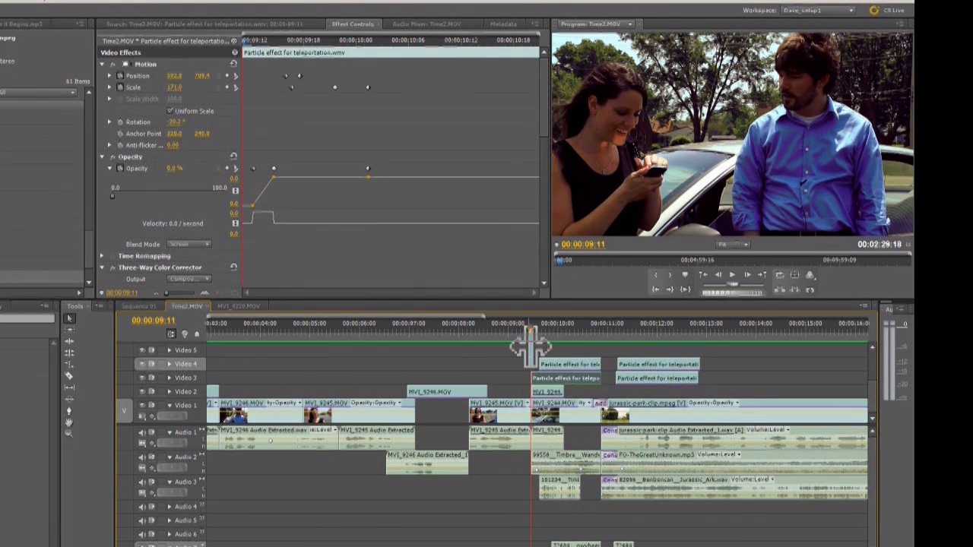
{"action": "left_click_drag", "start_coordinate": [535, 335], "coordinate": [541, 333]}
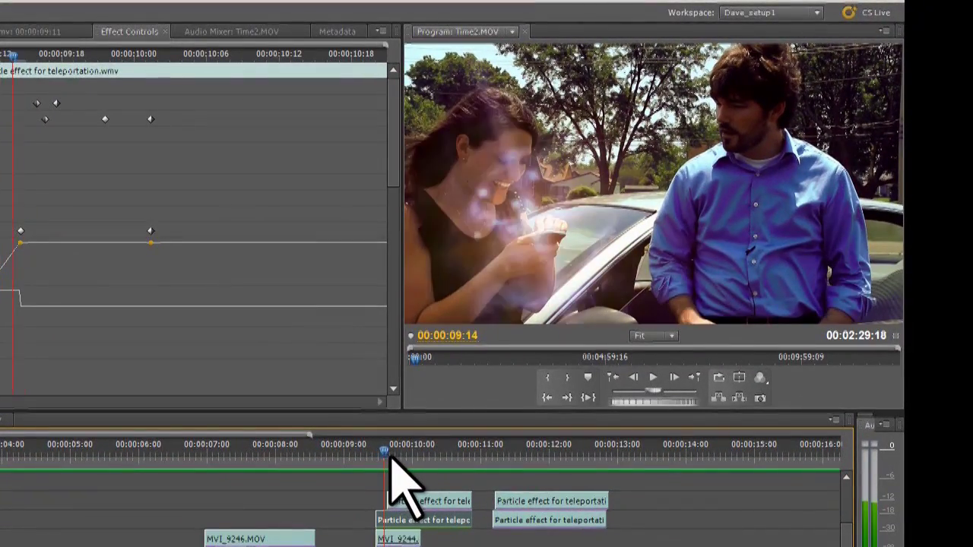
{"action": "left_click_drag", "start_coordinate": [389, 458], "coordinate": [405, 458]}
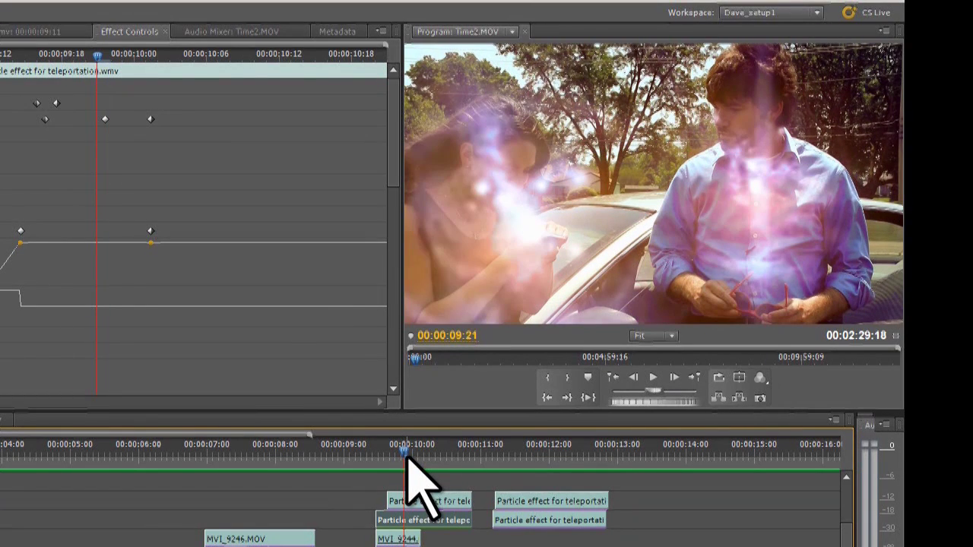
{"action": "left_click_drag", "start_coordinate": [405, 458], "coordinate": [373, 458]}
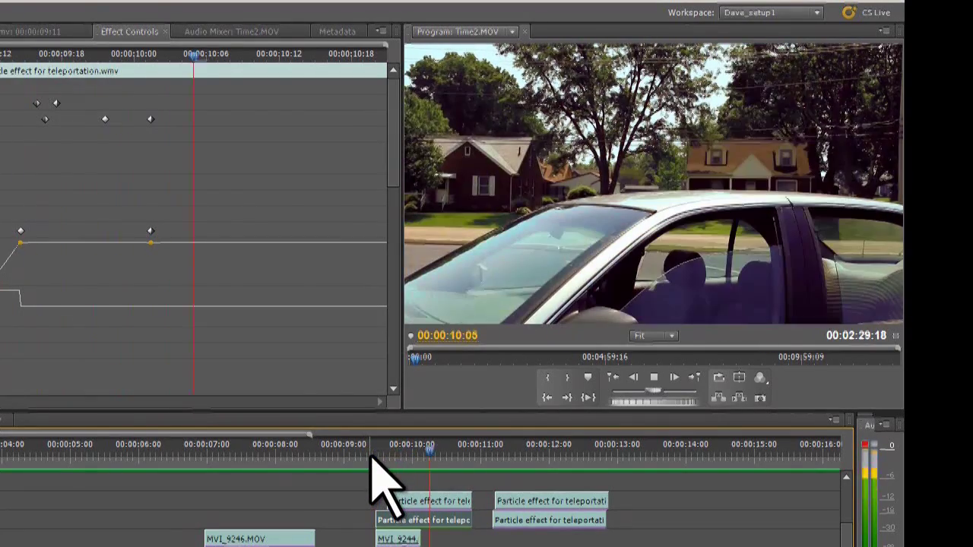
{"action": "key", "text": "space"}
Step: Move the playhead to the couple's arrival in the dinosaur field at 00:00:11:08
{"action": "key", "text": "minus"}
{"action": "key", "text": "minus"}
{"action": "key", "text": "minus"}
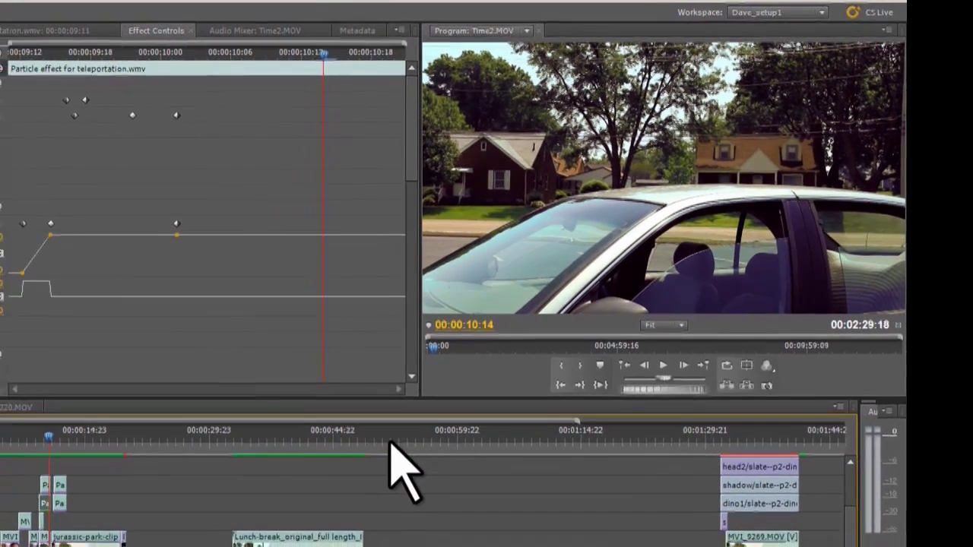
{"action": "key", "text": "equal"}
{"action": "key", "text": "equal"}
{"action": "key", "text": "equal"}
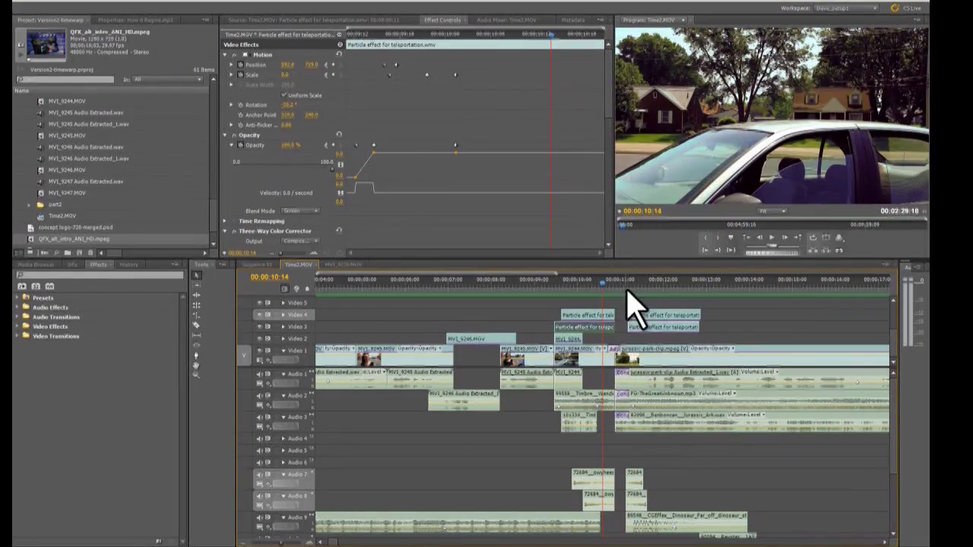
{"action": "left_click", "coordinate": [626, 287]}
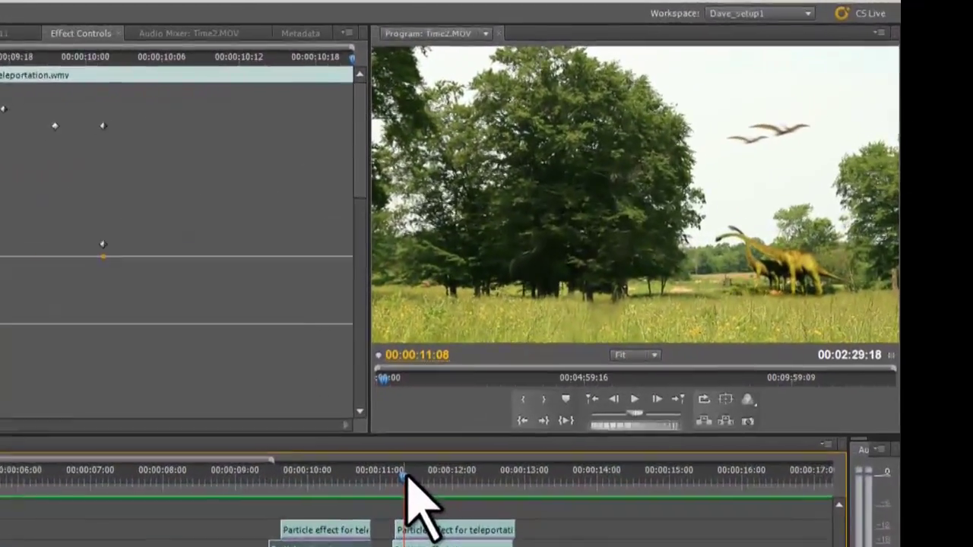
{"action": "left_click", "coordinate": [404, 477]}
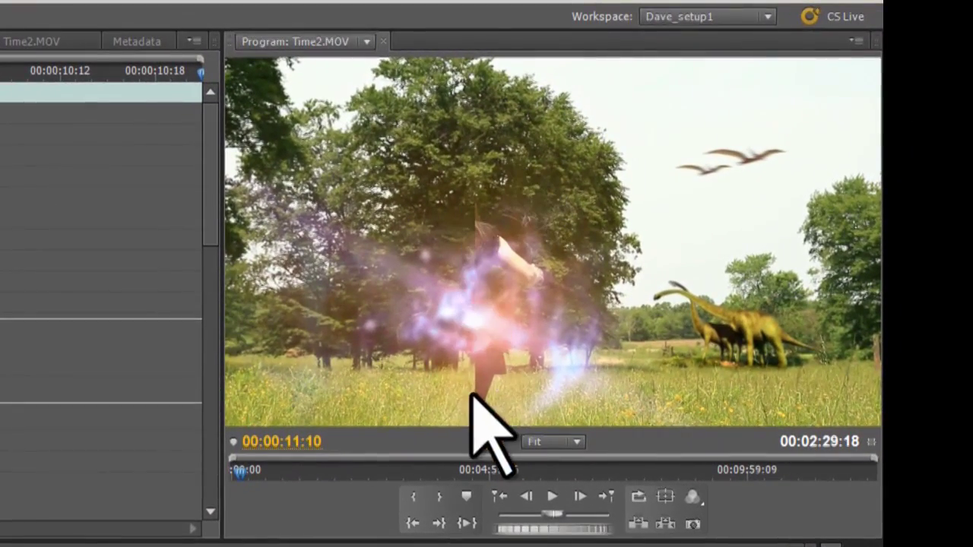
Step: Step frame by frame through the couple's arrival in the dinosaur field, starting from 00:00:11:10
{"action": "key", "text": "Right"}
{"action": "key", "text": "Right"}
{"action": "key", "text": "Right"}
{"action": "key", "text": "Right"}
{"action": "key", "text": "Right"}
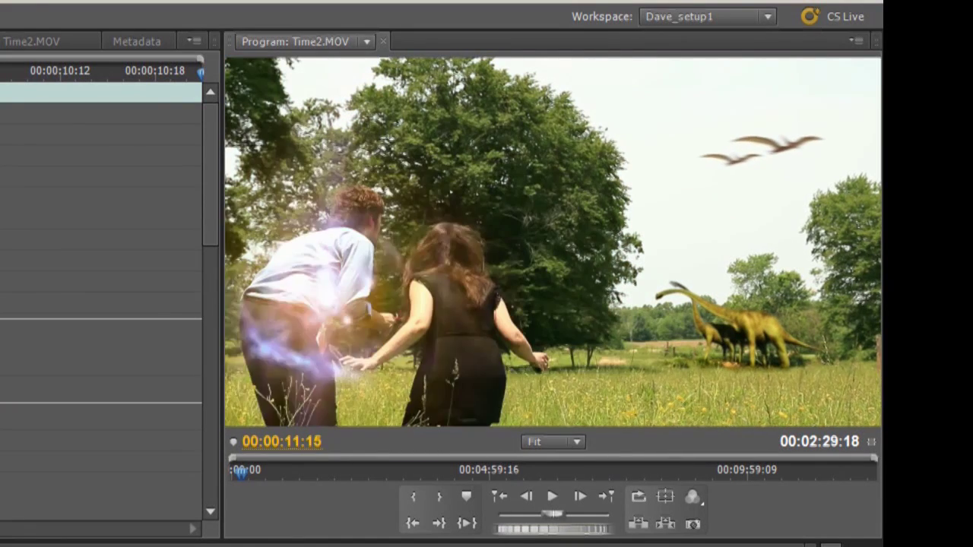
{"action": "key", "text": "Right"}
{"action": "key", "text": "Right"}
{"action": "key", "text": "Right"}
{"action": "key", "text": "Right"}
{"action": "key", "text": "Right"}
{"action": "key", "text": "Right"}
{"action": "key", "text": "Right"}
{"action": "key", "text": "Right"}
{"action": "key", "text": "Right"}
{"action": "key", "text": "Right"}
{"action": "key", "text": "Right"}
{"action": "key", "text": "Right"}
{"action": "key", "text": "Right"}
{"action": "key", "text": "Right"}
{"action": "key", "text": "Right"}
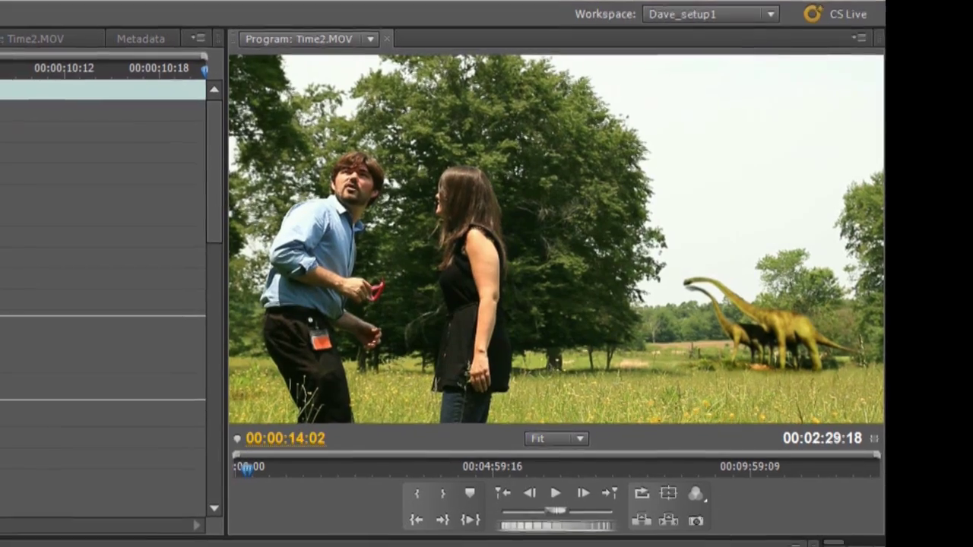
Step: Move the playhead to the layered dinosaur composite at 00:01:37:12 and show its clip stack in the timeline
{"action": "key", "text": "="}
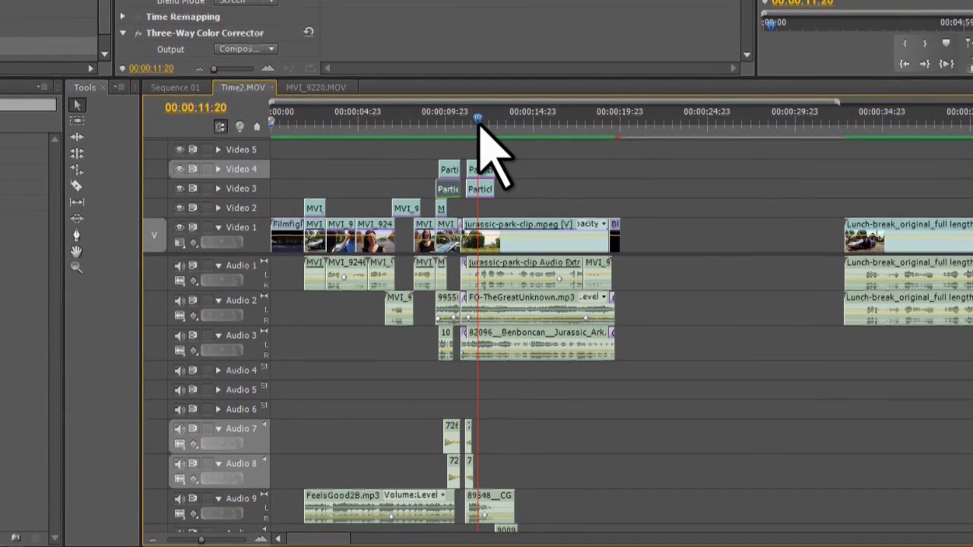
{"action": "key", "text": "-"}
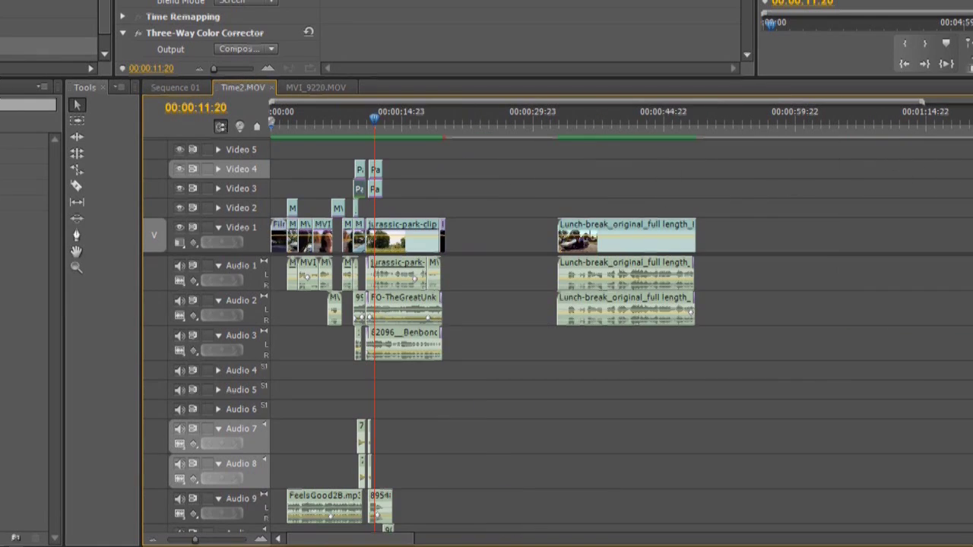
{"action": "scroll", "coordinate": [486, 198], "scroll_direction": "up", "scroll_amount": 3}
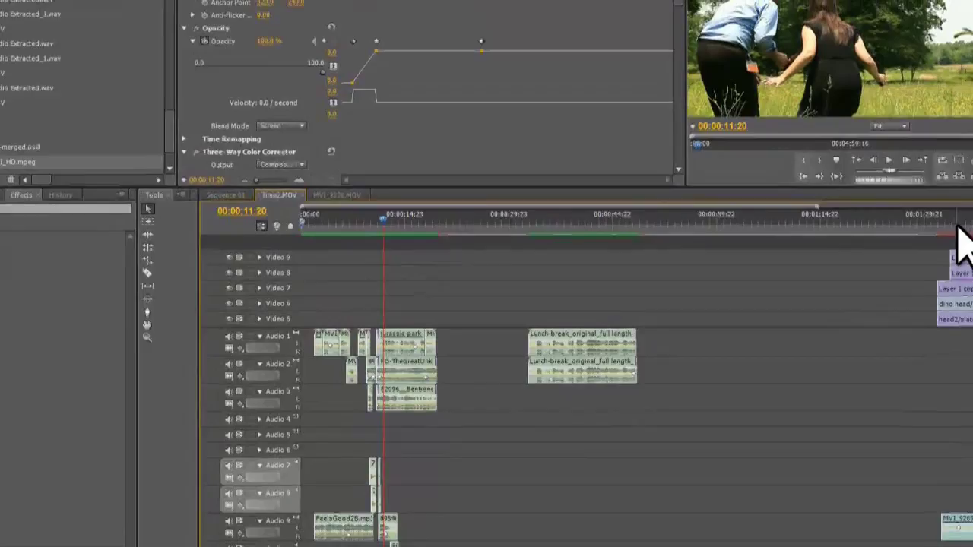
{"action": "left_click", "coordinate": [972, 187]}
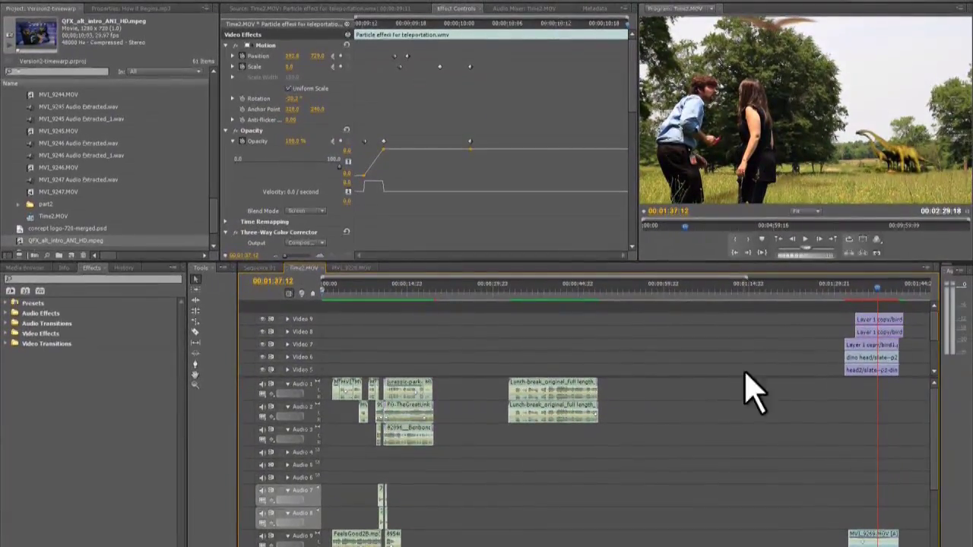
{"action": "scroll", "coordinate": [403, 395], "scroll_direction": "right", "scroll_amount": 5}
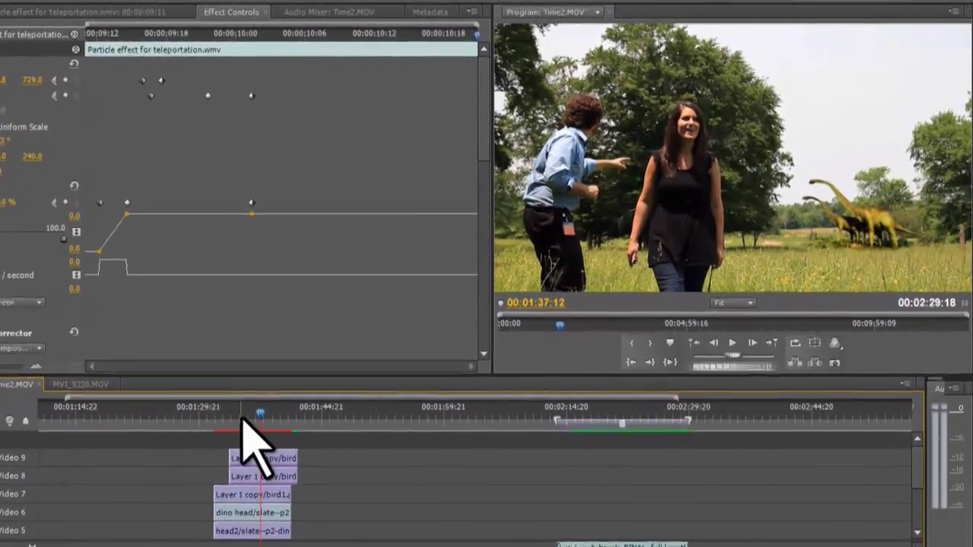
Step: Scrub and play the layered dinosaur composite, stopping at 00:01:34:10 where the birds are in frame
{"action": "left_click_drag", "start_coordinate": [275, 401], "coordinate": [244, 412]}
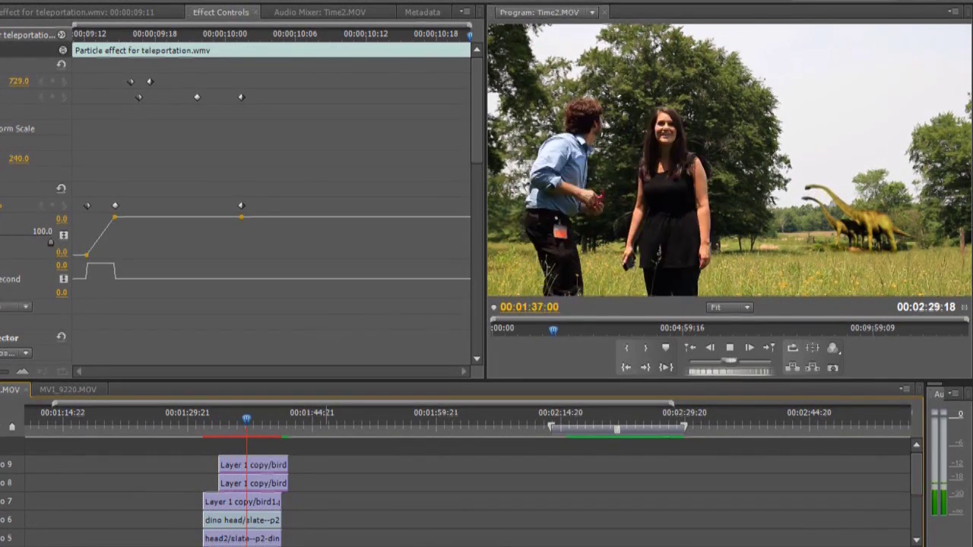
{"action": "left_click", "coordinate": [219, 430]}
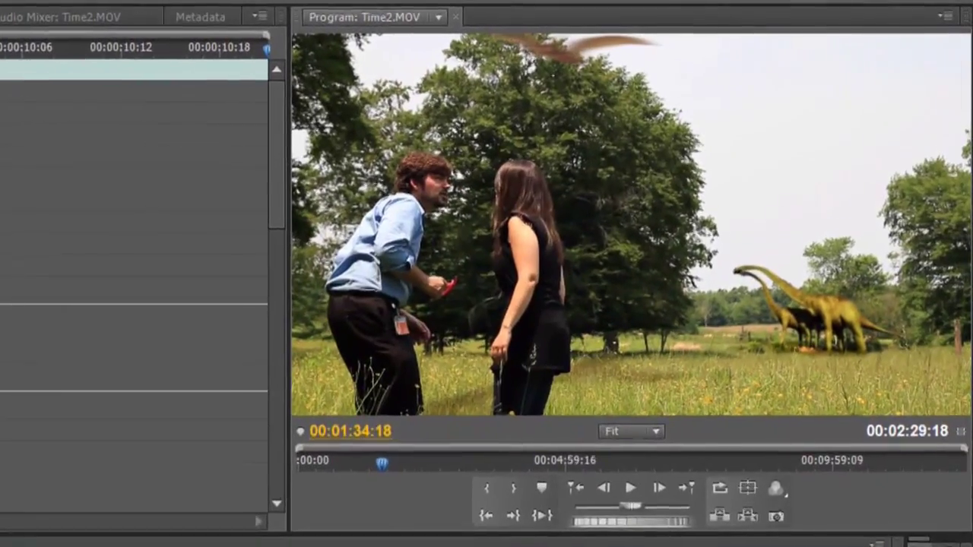
{"action": "key", "text": "space"}
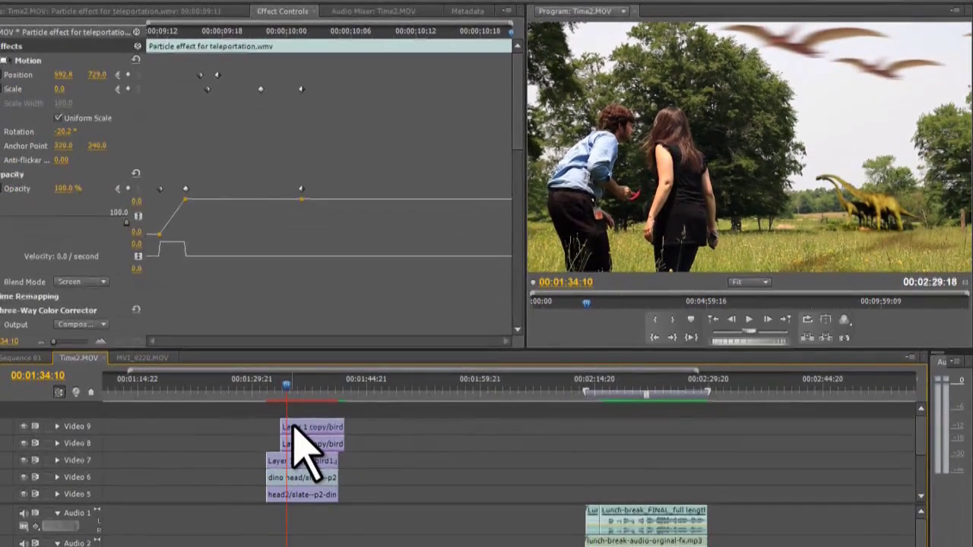
Step: Preview the bird layer on Video 9 by itself and hide the overlay tracks Video 4 to Video 9
{"action": "double_click", "coordinate": [292, 426]}
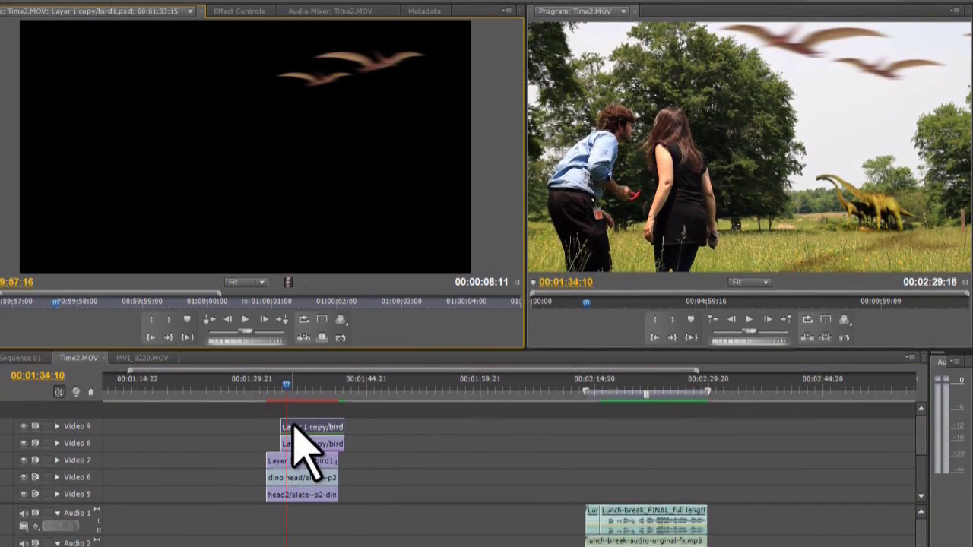
{"action": "left_click", "coordinate": [24, 477]}
{"action": "left_click", "coordinate": [23, 443]}
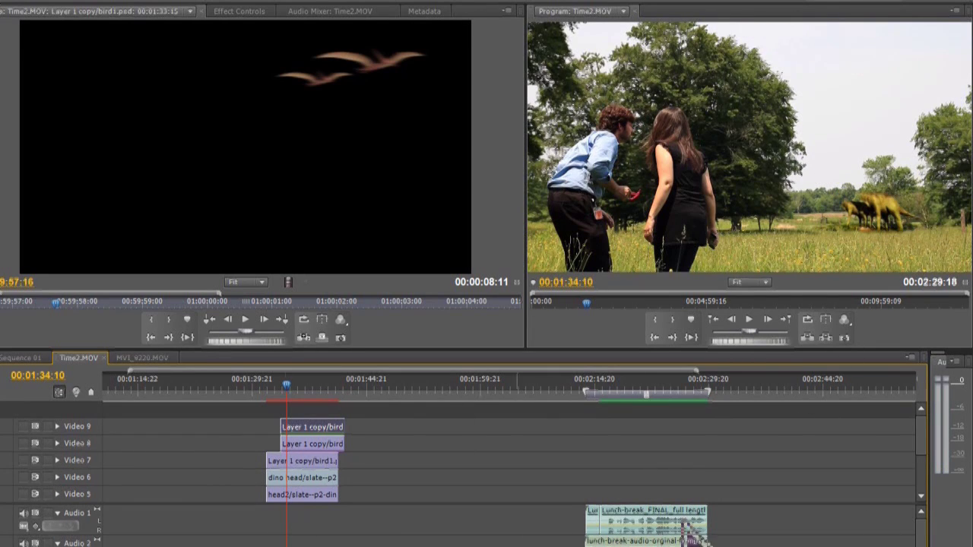
Step: Preview the dino1 body layer on Video 3 by itself and make tracks Video 4 to Video 8 visible
{"action": "scroll", "coordinate": [915, 447], "scroll_direction": "down", "scroll_amount": 4}
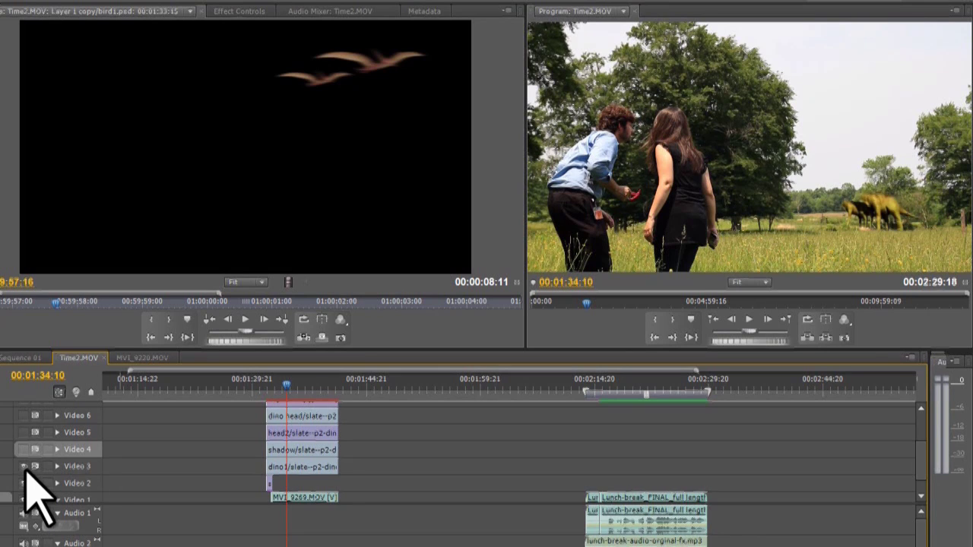
{"action": "double_click", "coordinate": [303, 466]}
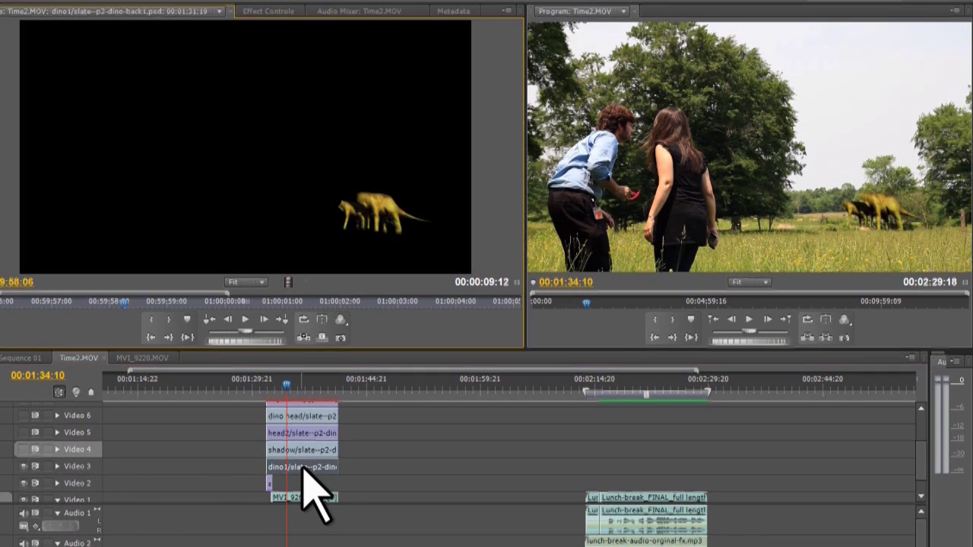
{"action": "left_click", "coordinate": [29, 449]}
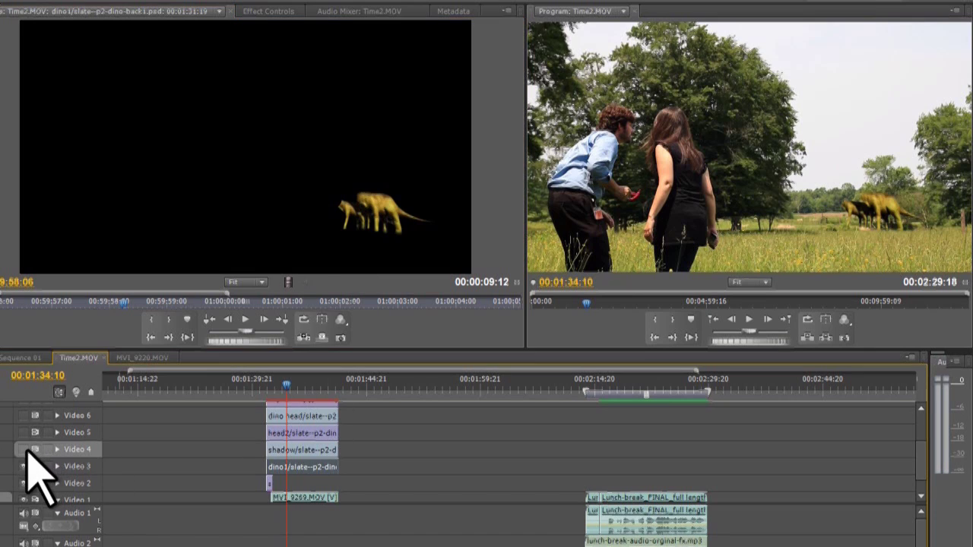
{"action": "scroll", "coordinate": [25, 415], "scroll_direction": "up", "scroll_amount": 1}
{"action": "scroll", "coordinate": [922, 477], "scroll_direction": "up", "scroll_amount": 2}
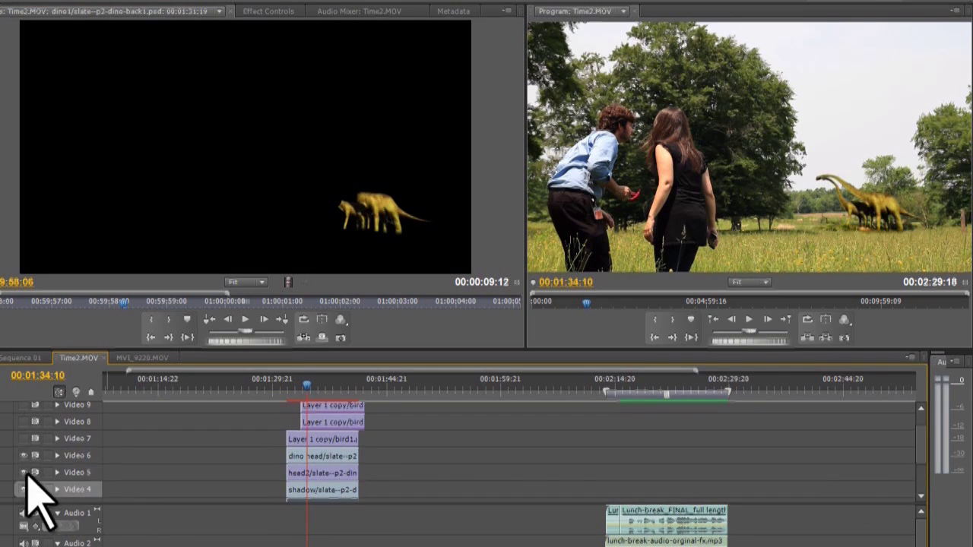
Step: Open the shadow clip's source file in Photoshop and hide the dino head, head2 and dino1 layers
{"action": "right_click", "coordinate": [319, 491]}
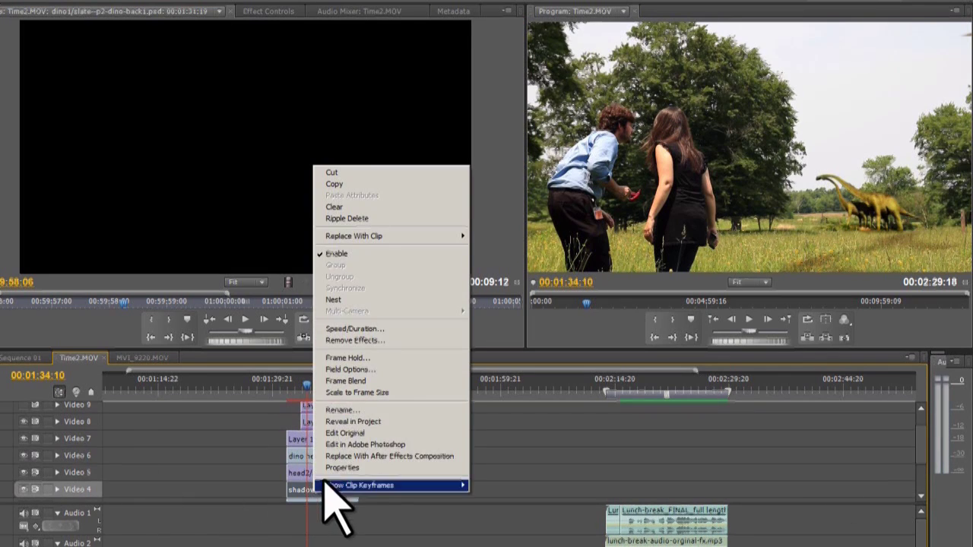
{"action": "left_click", "coordinate": [344, 445]}
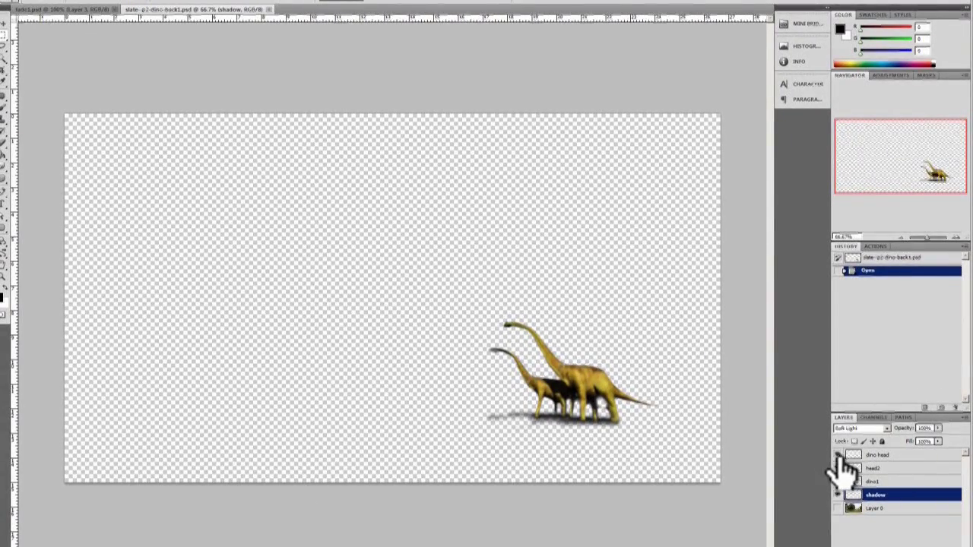
{"action": "left_click", "coordinate": [837, 454]}
{"action": "left_click", "coordinate": [837, 468]}
{"action": "left_click", "coordinate": [837, 482]}
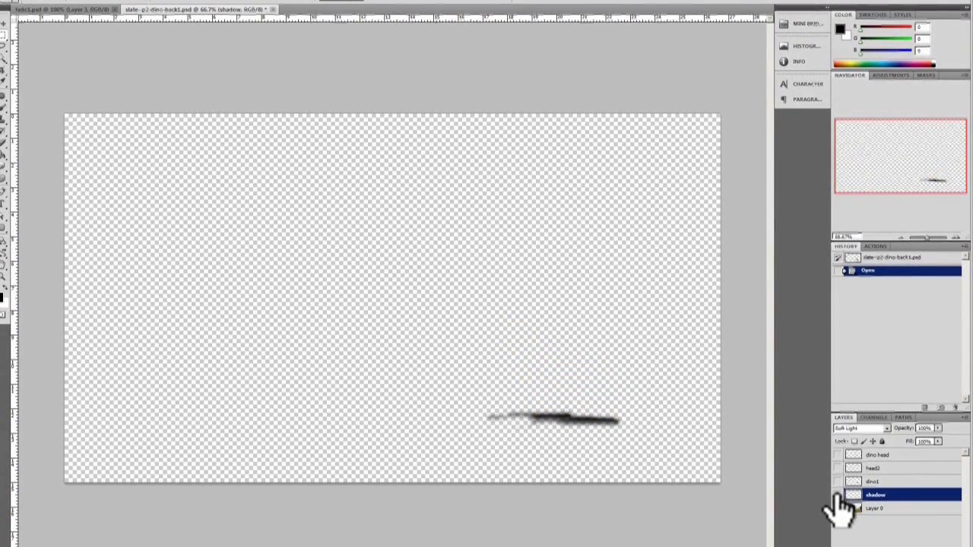
Step: Hide the shadow layer, show the Layer 0 background plate, and switch the shadow and dino1 layers back on
{"action": "left_click", "coordinate": [837, 494]}
{"action": "left_click", "coordinate": [838, 507]}
{"action": "left_click", "coordinate": [837, 508]}
{"action": "left_click", "coordinate": [837, 508]}
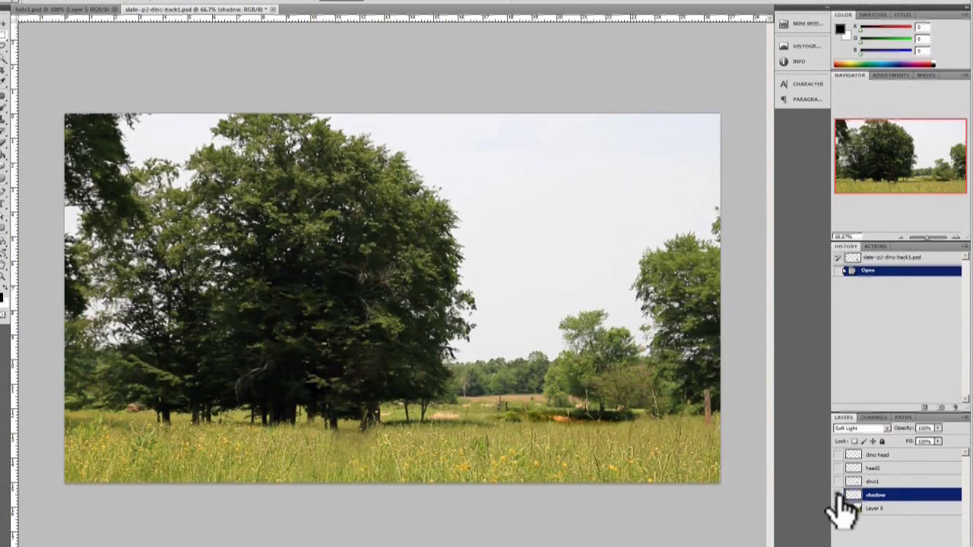
{"action": "left_click", "coordinate": [837, 495]}
{"action": "left_click", "coordinate": [838, 482]}
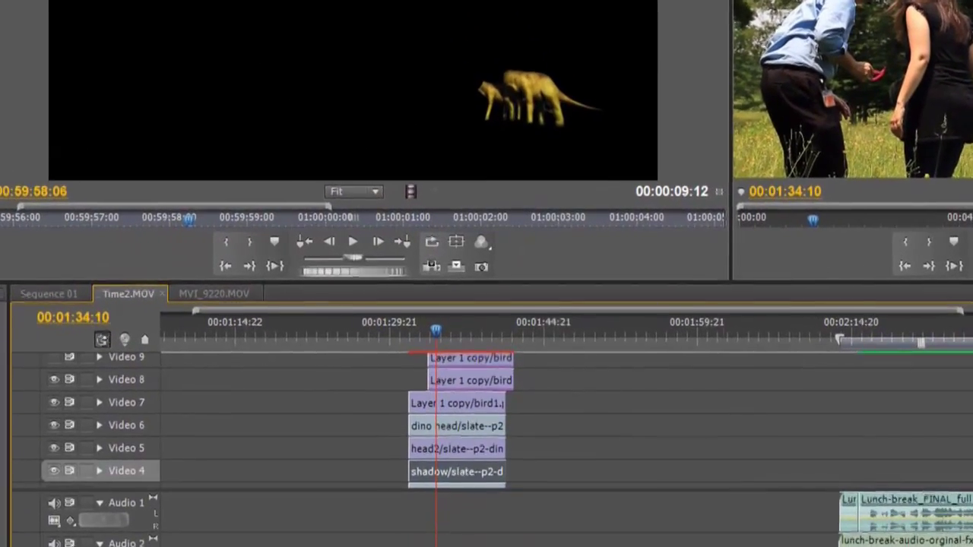
Step: Return to Premiere Pro and scrub through the dinosaur composite, stopping at 00:01:34:14
{"action": "scroll", "coordinate": [456, 434], "scroll_direction": "up", "scroll_amount": 1}
{"action": "scroll", "coordinate": [417, 345], "scroll_direction": "down", "scroll_amount": 1}
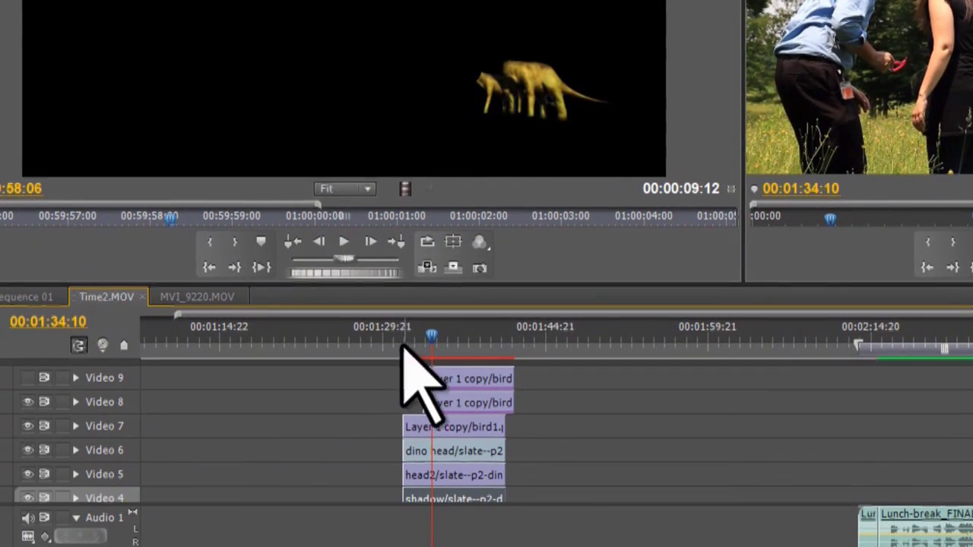
{"action": "left_click_drag", "start_coordinate": [443, 341], "coordinate": [460, 342]}
{"action": "left_click", "coordinate": [428, 342]}
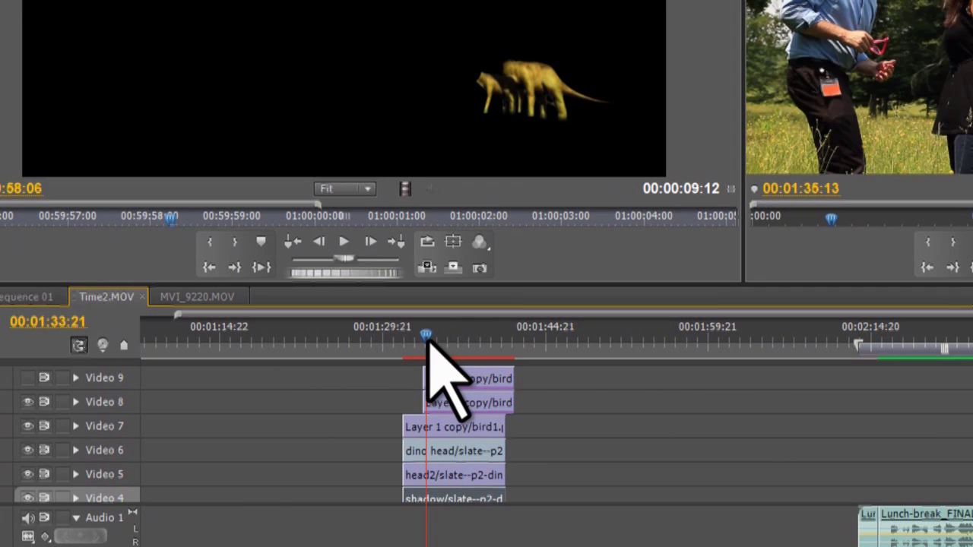
{"action": "left_click", "coordinate": [433, 340]}
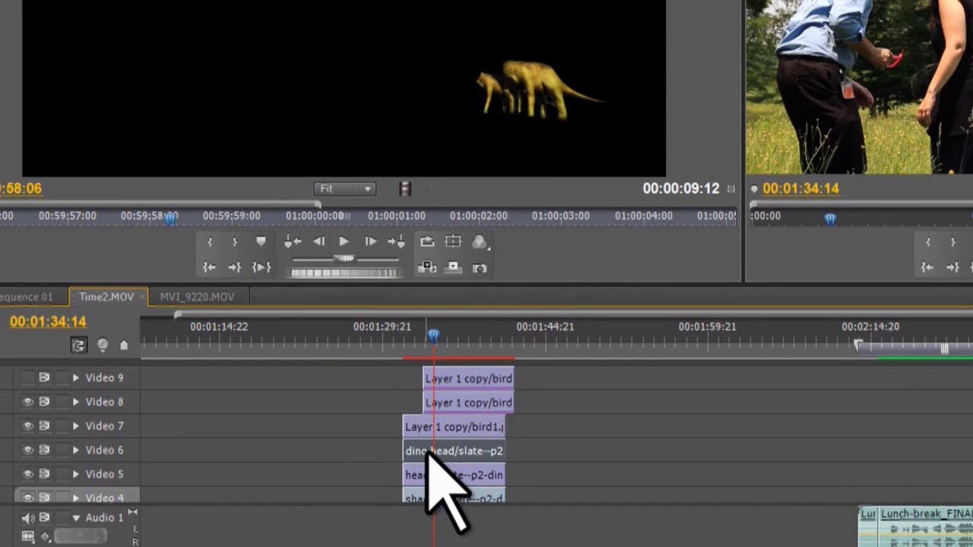
Step: Lock tracks Video 7 to Video 9, then move the dino head clip's anchor point to 921, 828 and its position to about 943, 613
{"action": "left_click_drag", "start_coordinate": [61, 378], "coordinate": [62, 425]}
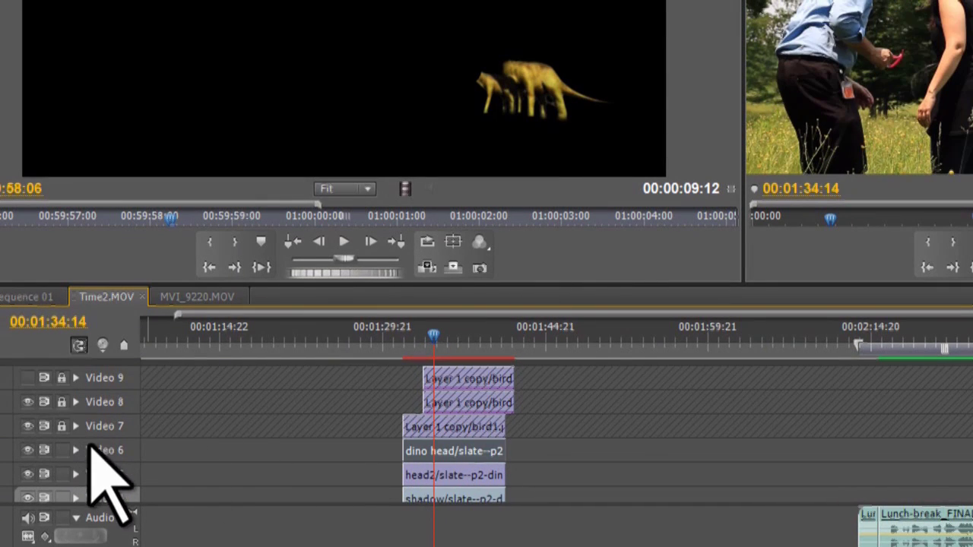
{"action": "left_click", "coordinate": [868, 207]}
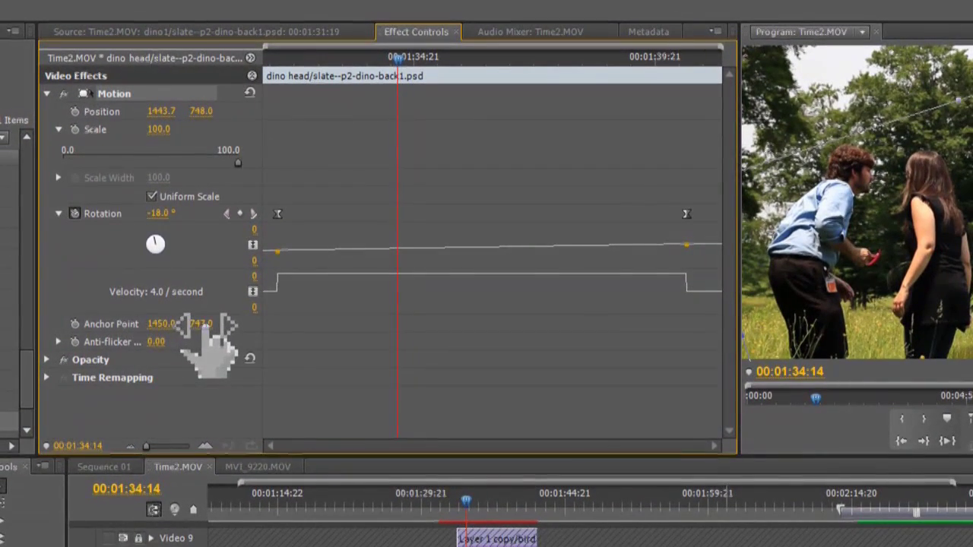
{"action": "left_click_drag", "start_coordinate": [196, 296], "coordinate": [91, 328]}
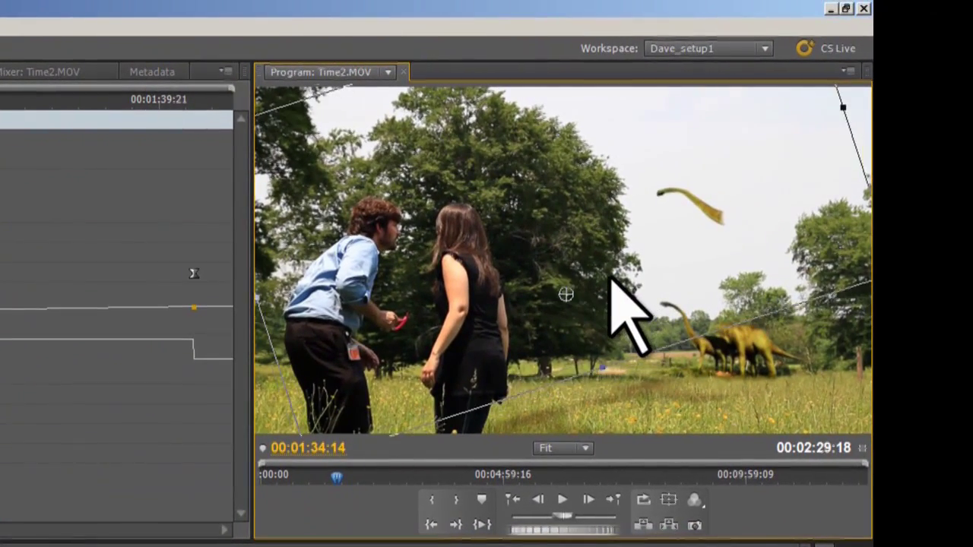
{"action": "left_click_drag", "start_coordinate": [612, 279], "coordinate": [552, 308]}
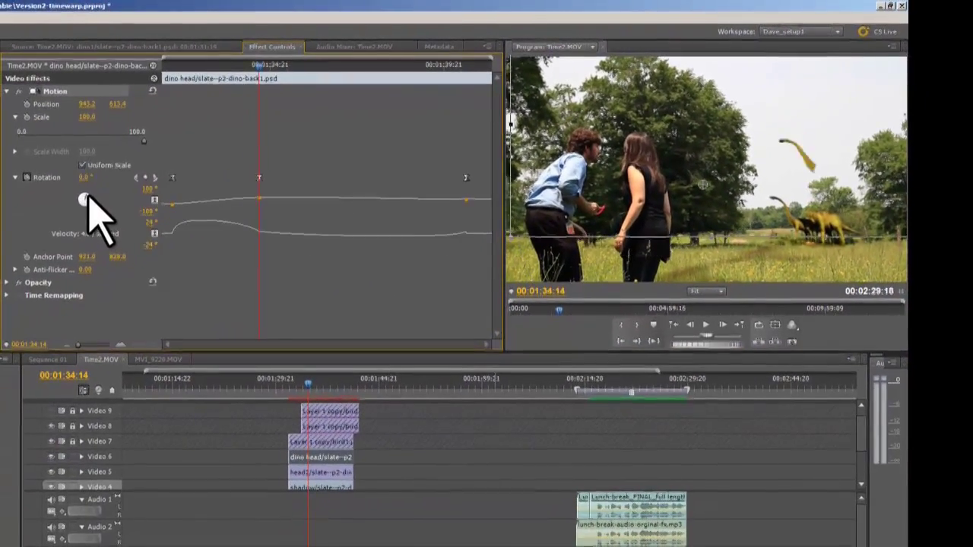
Step: Try rotating the dino head to 26.6° and shifting its anchor point toward the base of the neck
{"action": "left_click_drag", "start_coordinate": [87, 199], "coordinate": [88, 199]}
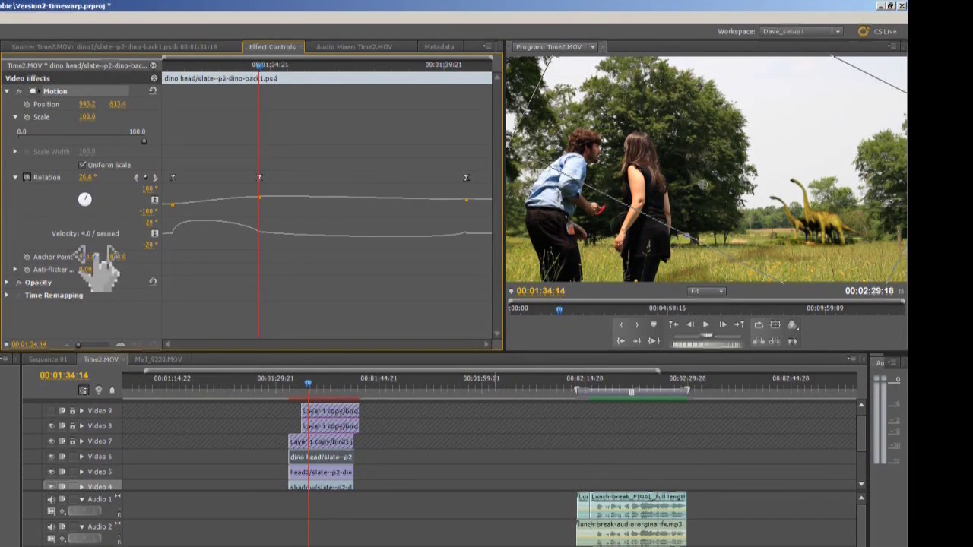
{"action": "left_click_drag", "start_coordinate": [97, 275], "coordinate": [414, 278]}
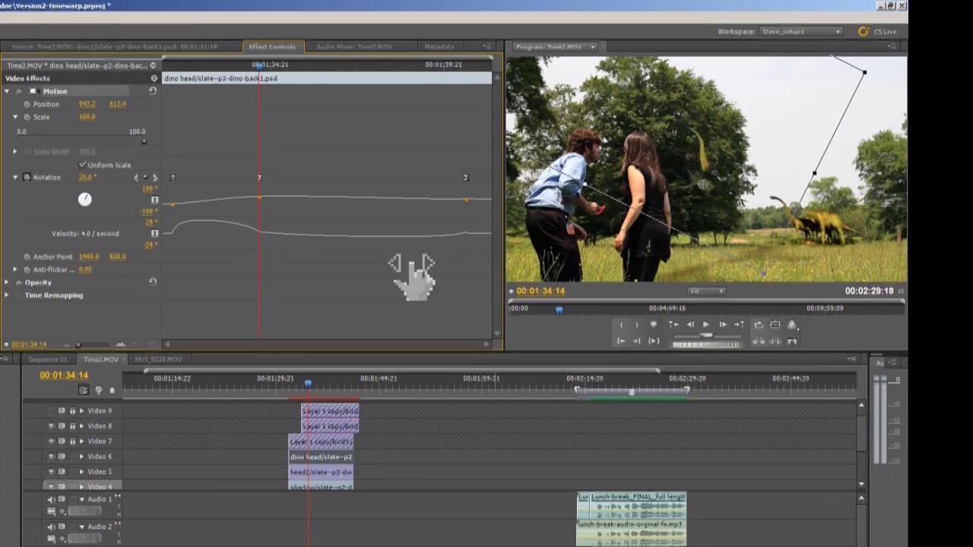
{"action": "left_click_drag", "start_coordinate": [114, 259], "coordinate": [85, 266]}
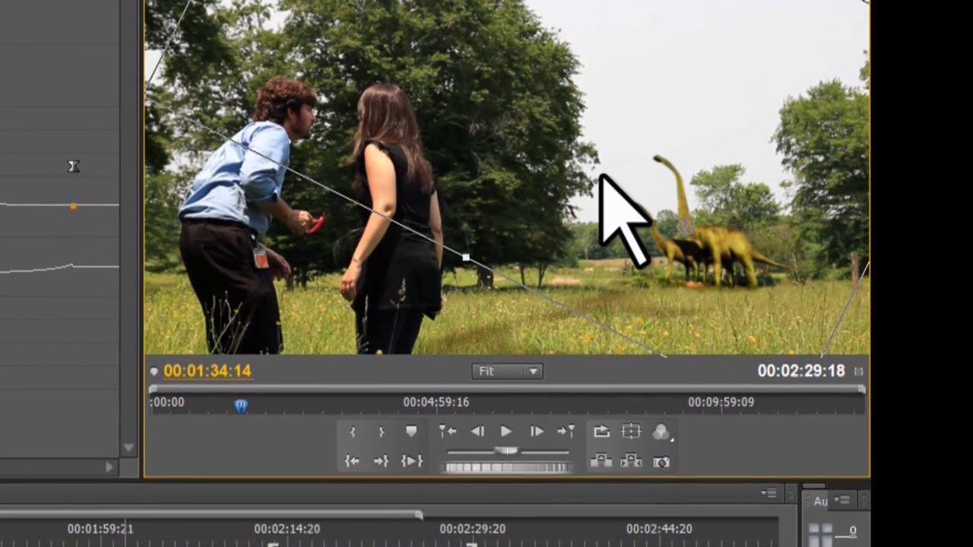
Step: Check the dino head's rotation animation at 00:01:32:17 and play the finished field shot from 00:00:13:03 to 00:00:18:23
{"action": "left_click", "coordinate": [73, 166]}
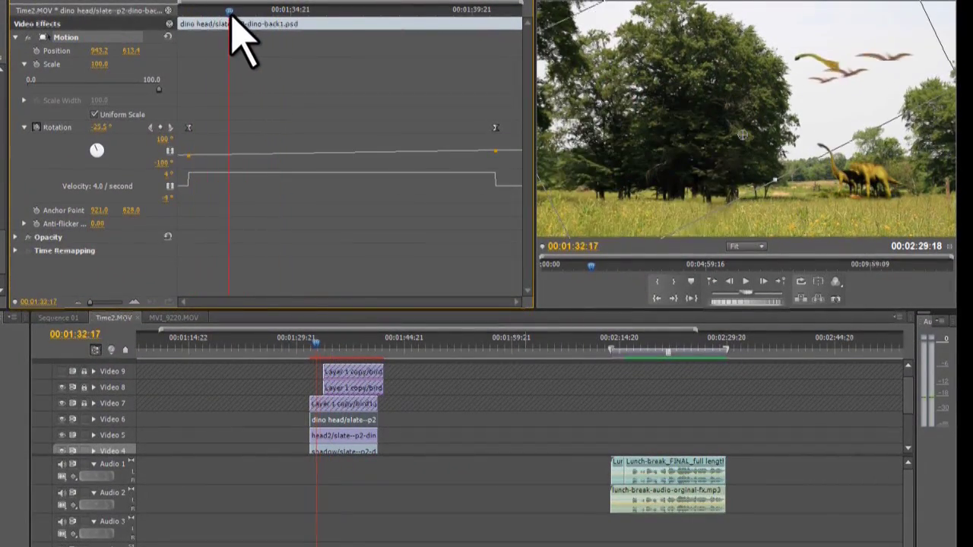
{"action": "key", "text": "minus"}
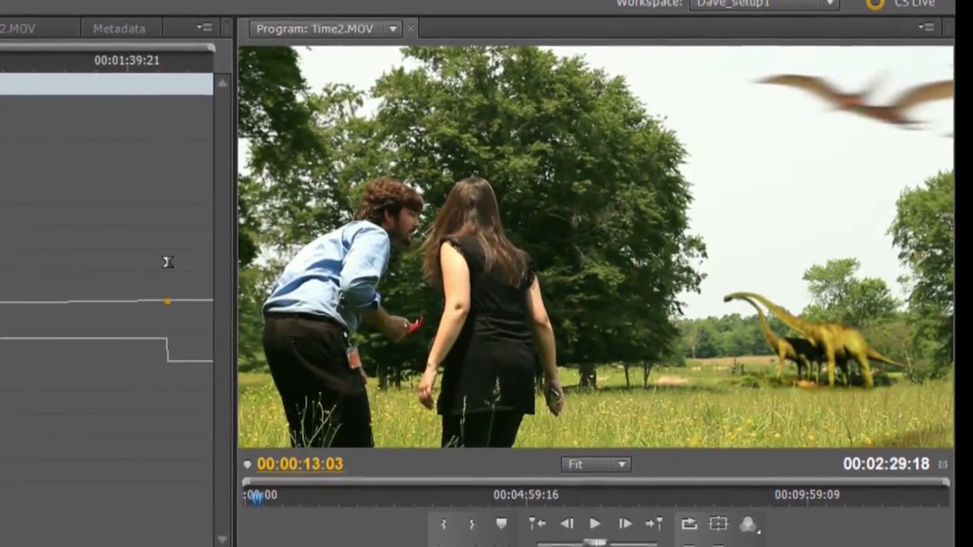
{"action": "key", "text": "space"}
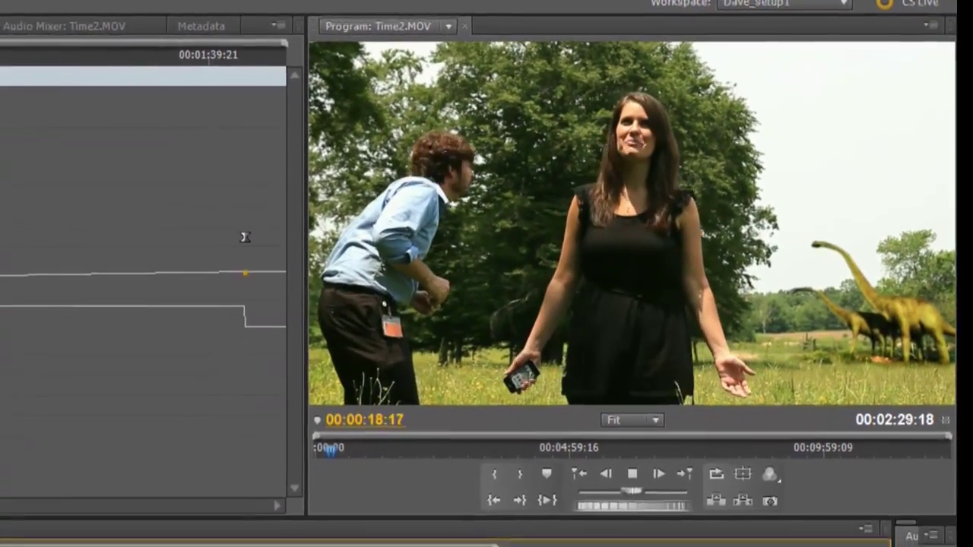
{"action": "key", "text": "space"}
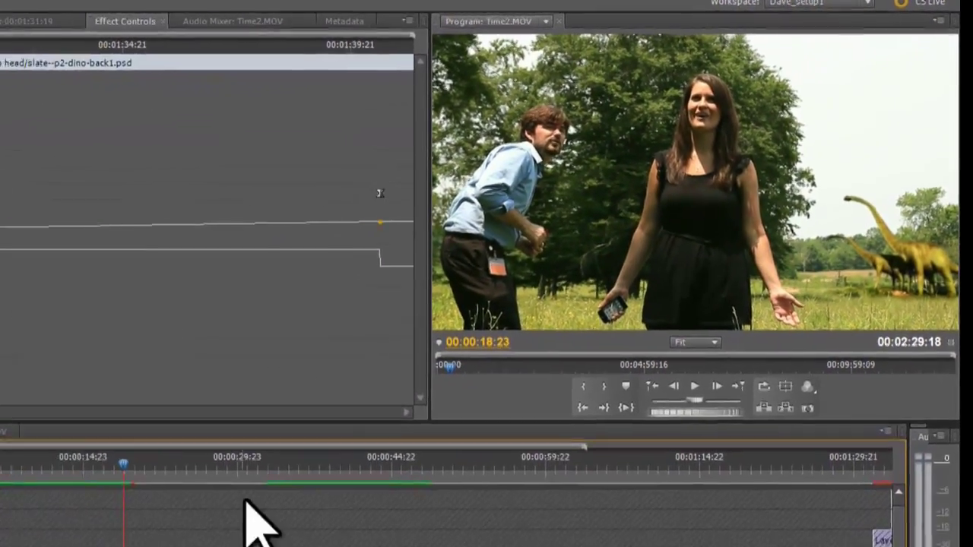
Step: Zoom out the timeline and move the playhead to the end of the layered dinosaur composite near 00:01:38
{"action": "key", "text": "minus"}
{"action": "key", "text": "minus"}
{"action": "key", "text": "minus"}
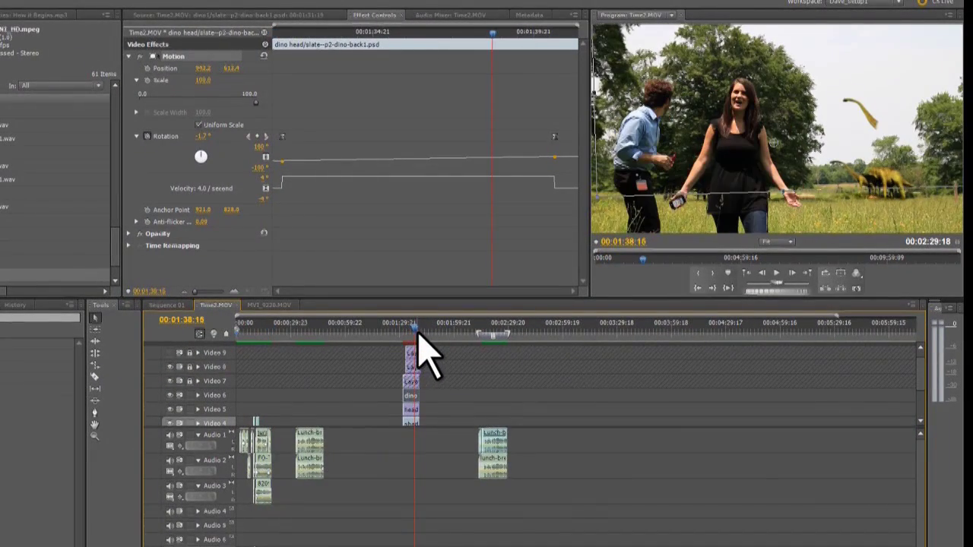
{"action": "key", "text": "equal"}
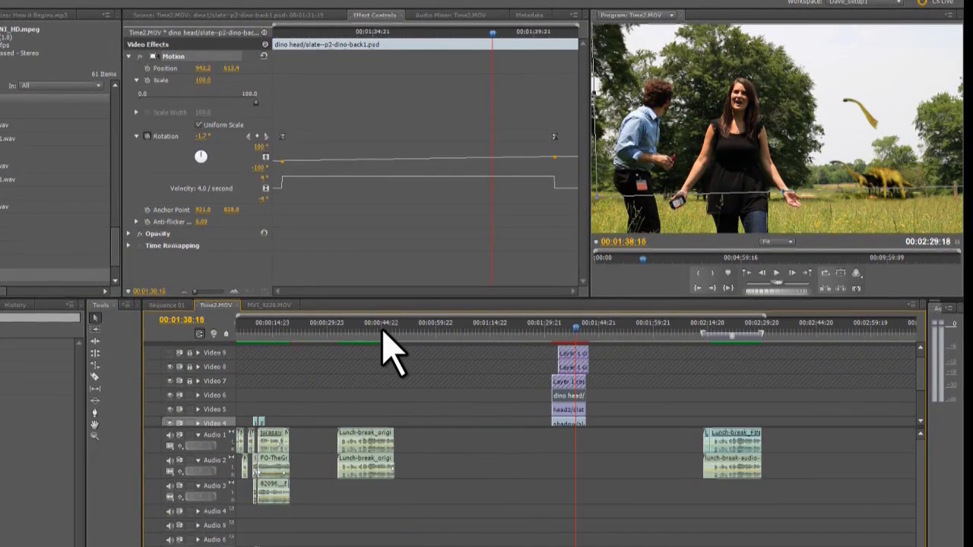
Step: Extend the work area to span the sequence from its start to 00:02:29, and unlock tracks Video 7 to Video 9
{"action": "key", "text": "minus"}
{"action": "key", "text": "minus"}
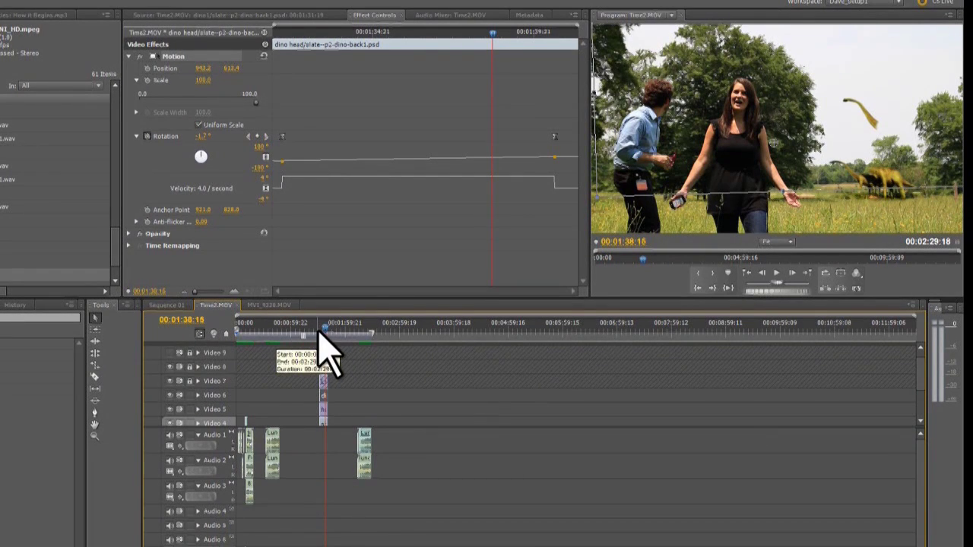
{"action": "key", "text": "equal"}
{"action": "key", "text": "equal"}
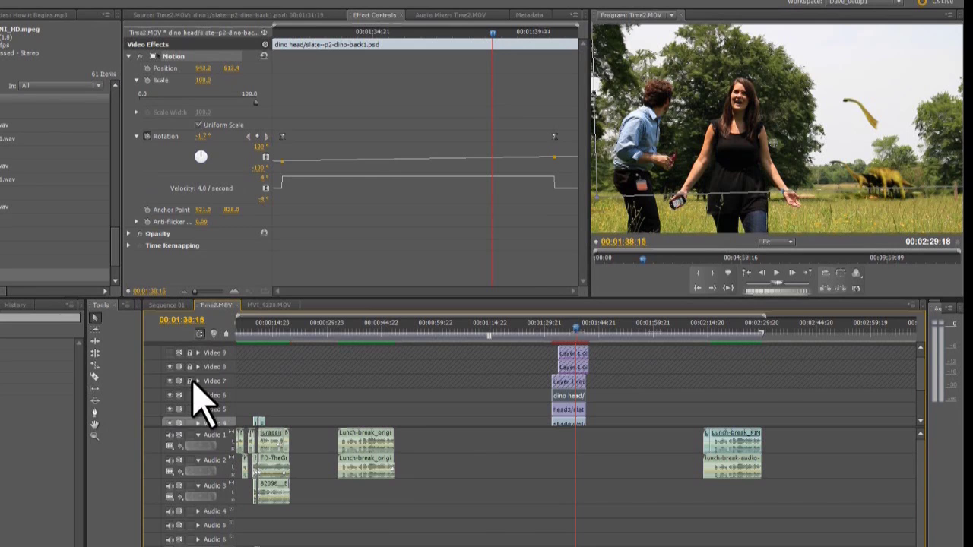
{"action": "scroll", "coordinate": [926, 386], "scroll_direction": "up", "scroll_amount": 2}
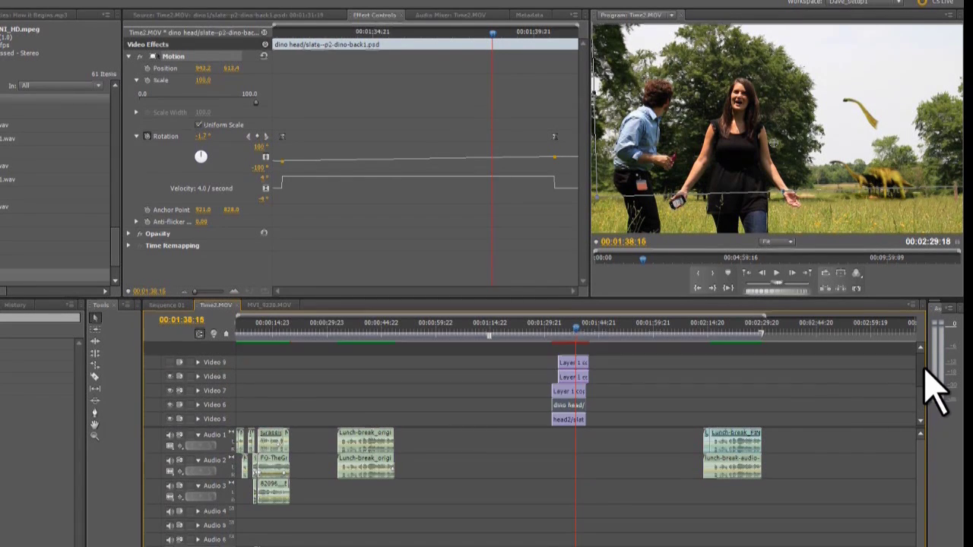
Step: Scrub the start of the final Lunch-break clip, leaving the playhead just before it at 00:02:10:22
{"action": "scroll", "coordinate": [935, 411], "scroll_direction": "down", "scroll_amount": 4}
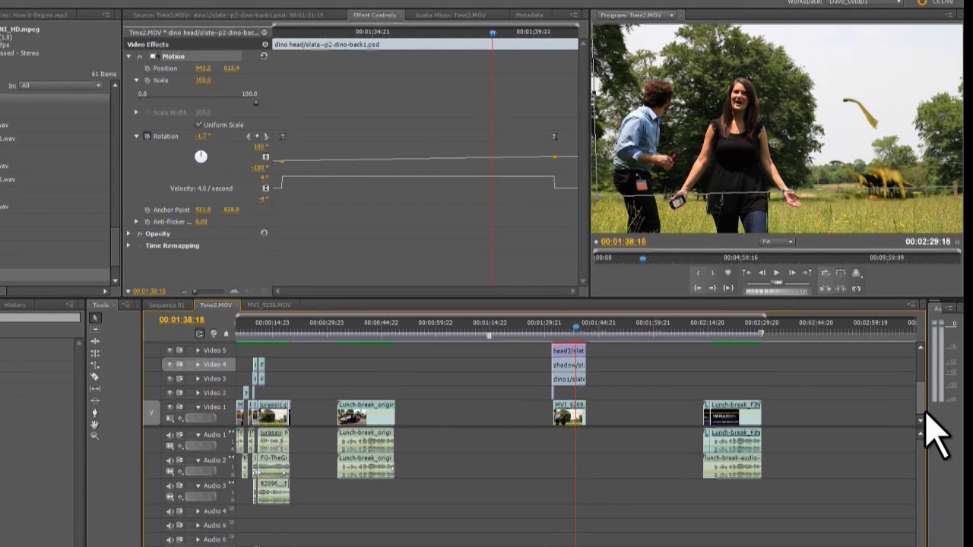
{"action": "scroll", "coordinate": [931, 380], "scroll_direction": "up", "scroll_amount": 2}
{"action": "scroll", "coordinate": [931, 423], "scroll_direction": "down", "scroll_amount": 2}
{"action": "left_click", "coordinate": [706, 332]}
{"action": "left_click_drag", "start_coordinate": [706, 329], "coordinate": [709, 329]}
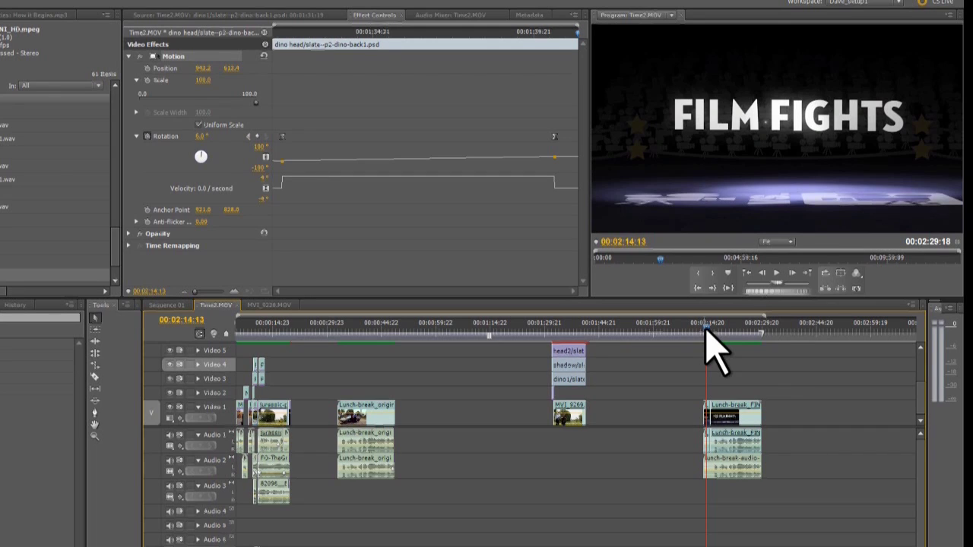
{"action": "left_click_drag", "start_coordinate": [702, 334], "coordinate": [691, 335]}
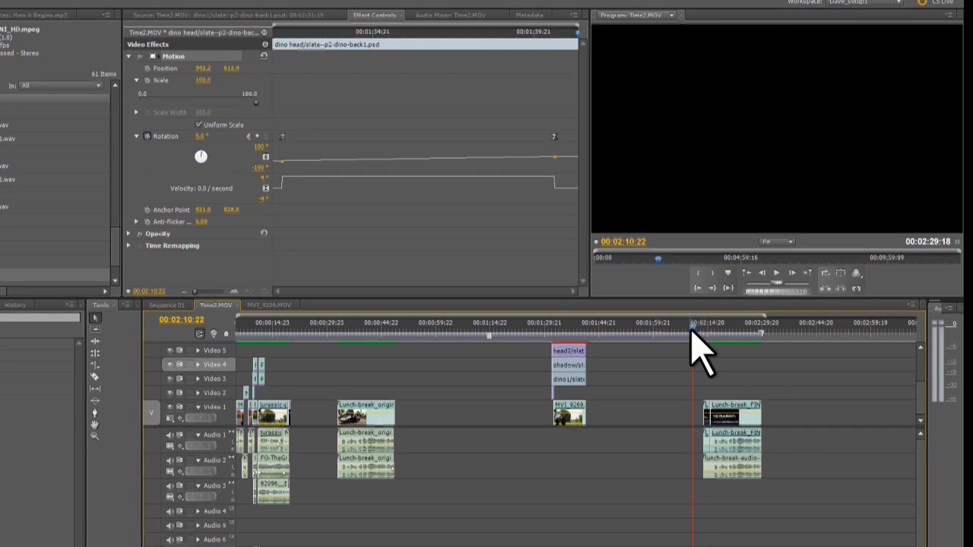